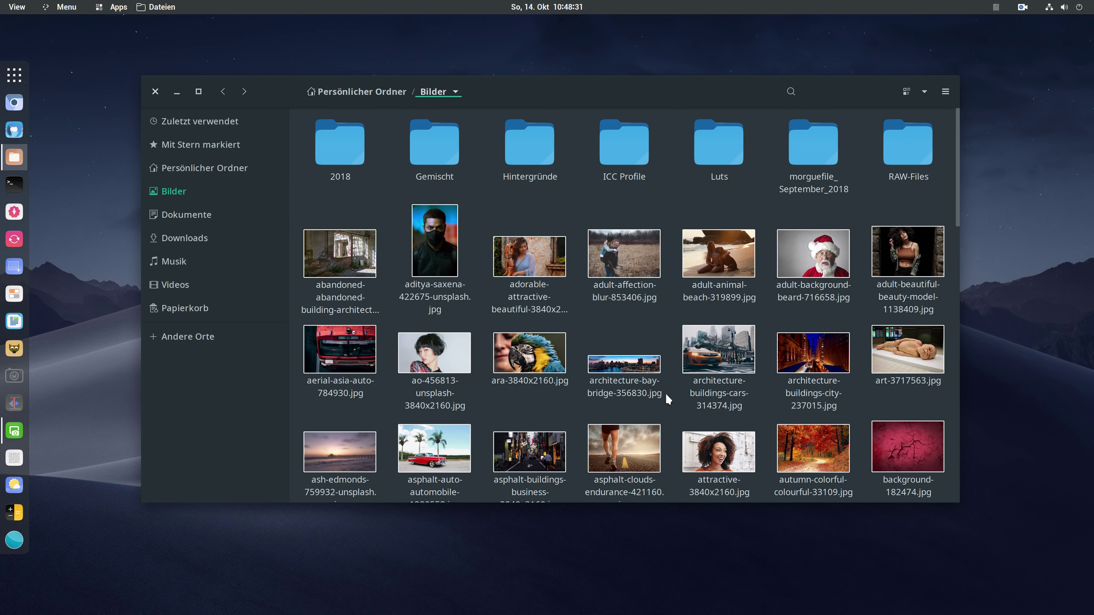
Open ash-edmonds-759932-unsplash.jpg from Nemo in GNU Image Manipulation Program via 'Mit anderer Anwendung öffnen'
right_click(330, 455)
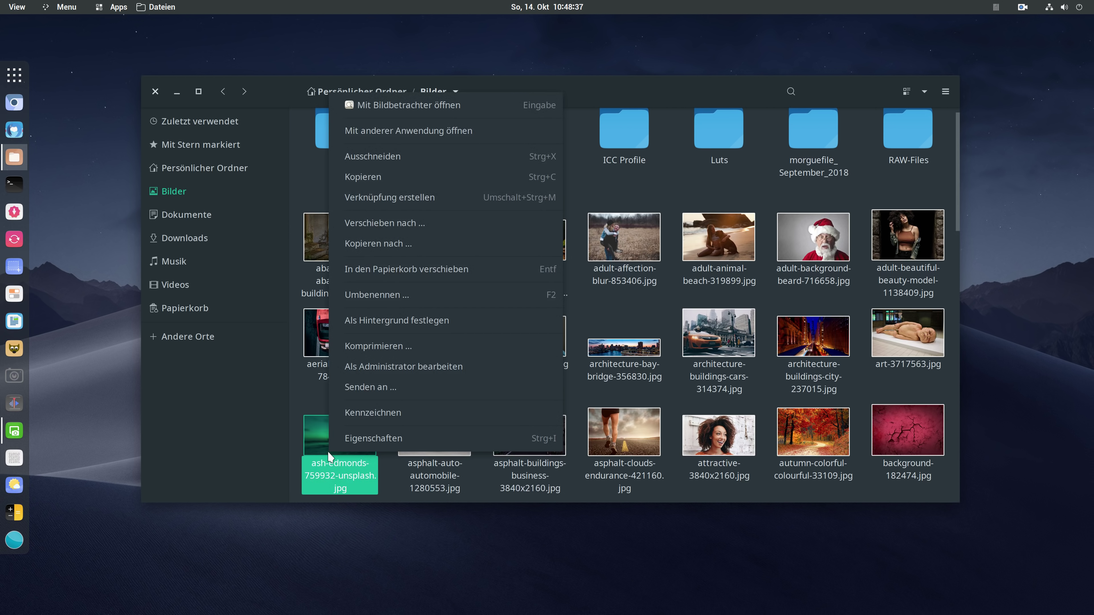
left_click(412, 131)
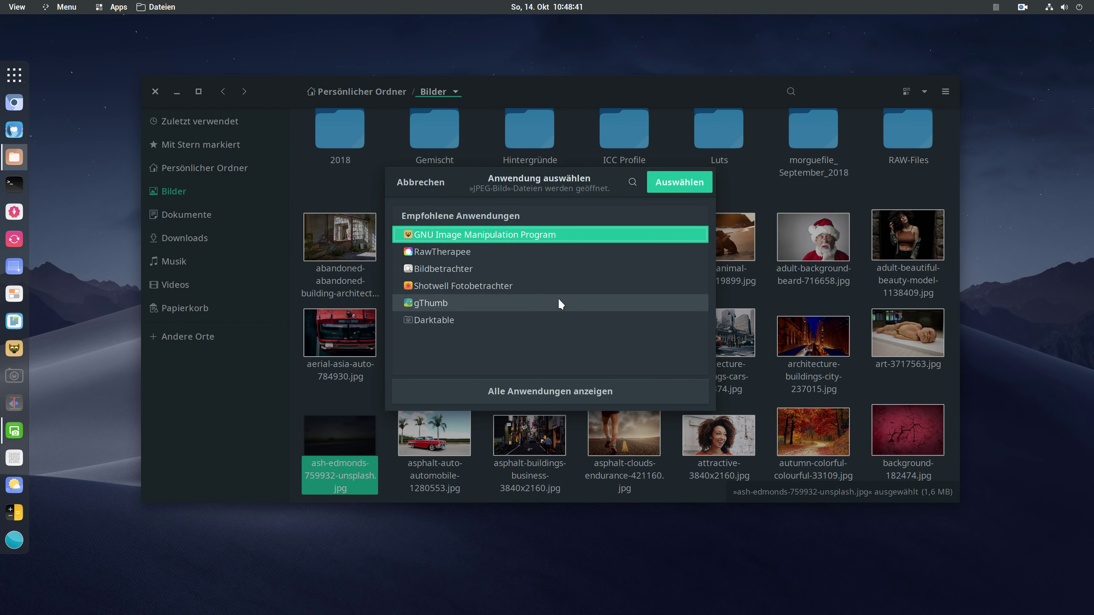
left_click(680, 182)
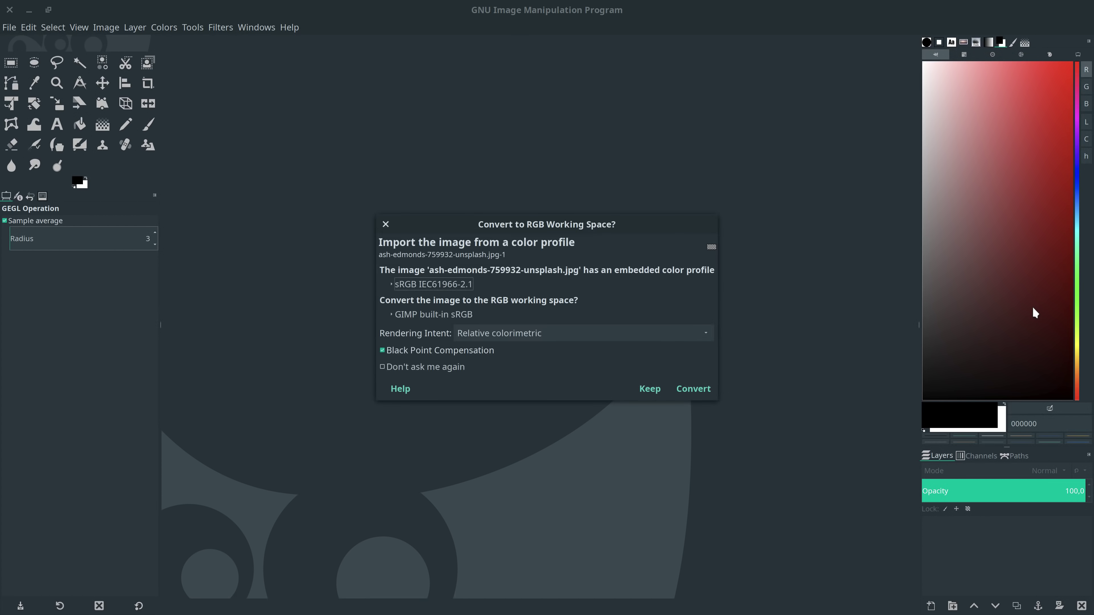
Convert the photo to GIMP built-in sRGB with Absolute colorimetric intent, then go fullscreen
left_click(552, 334)
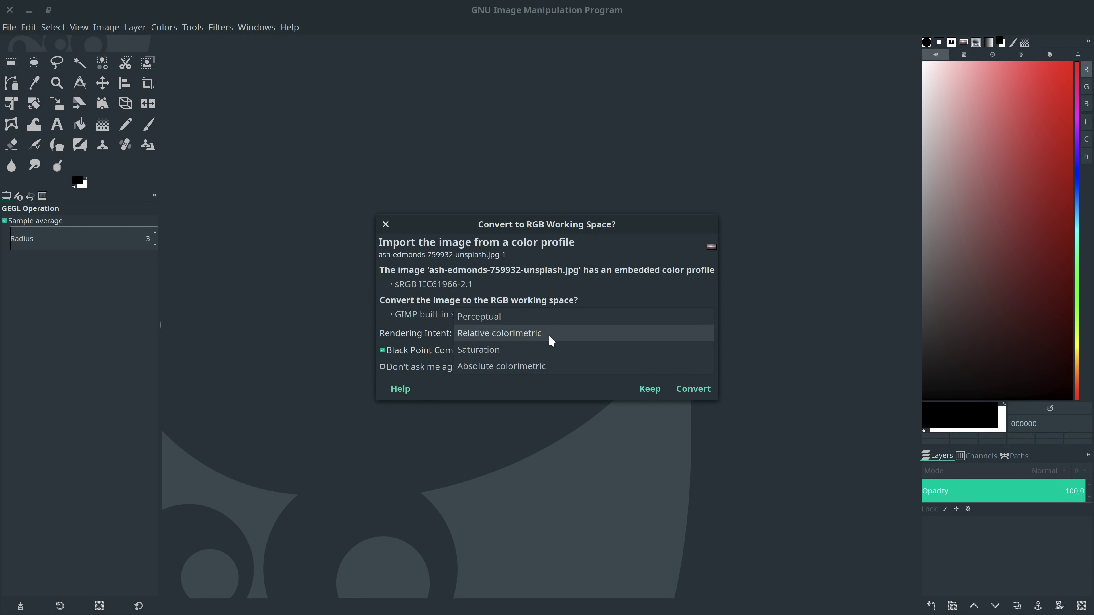
left_click(542, 370)
left_click(692, 388)
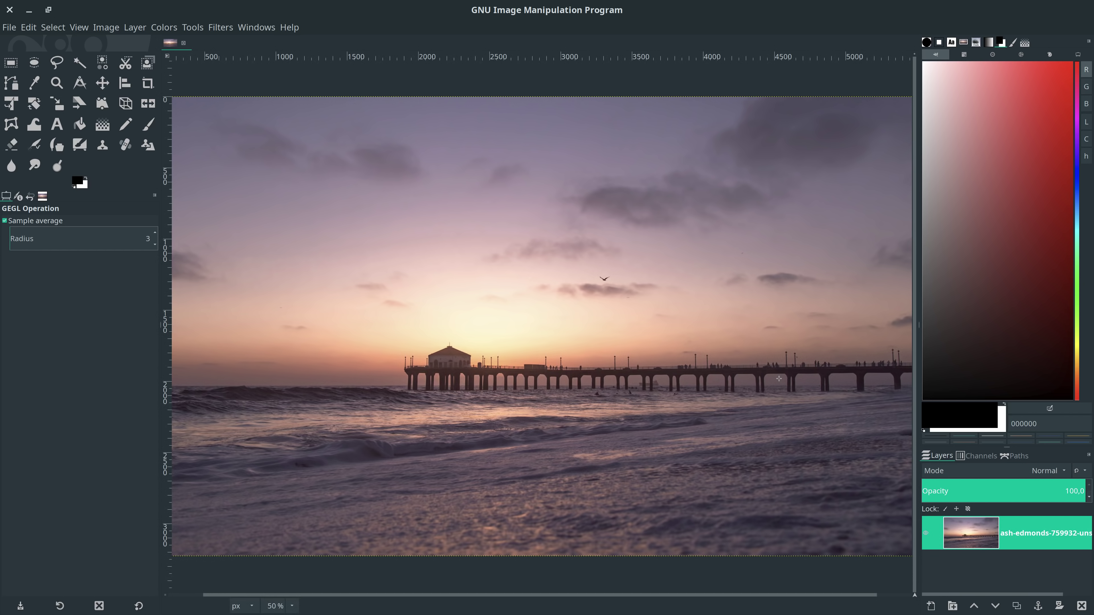
key("F11")
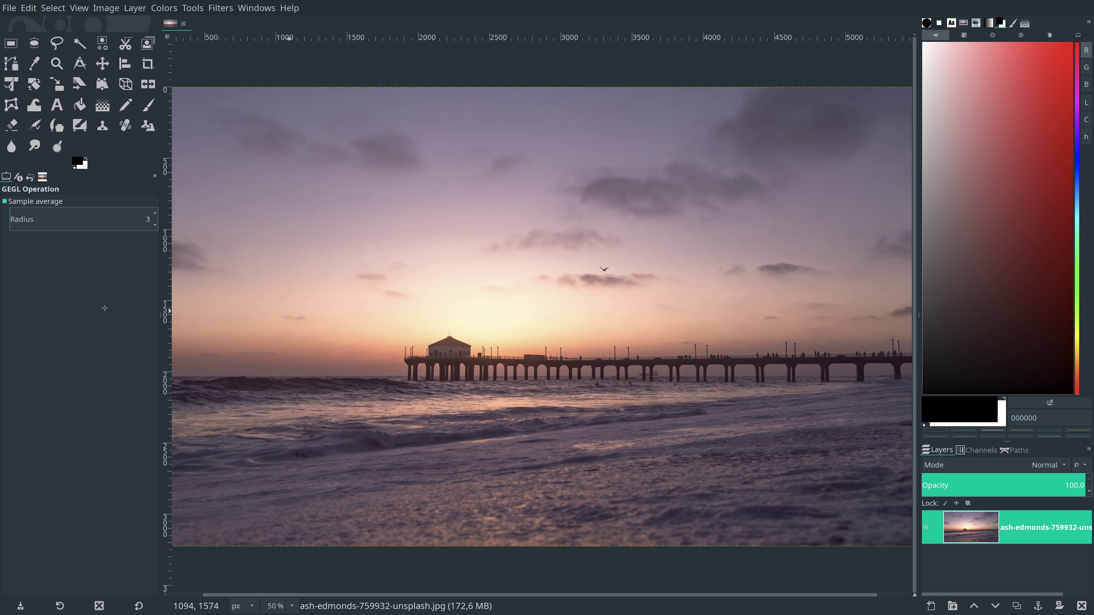
Scale the image to 3840 × 2160 pixels and zoom it to fit the window
left_click(159, 8)
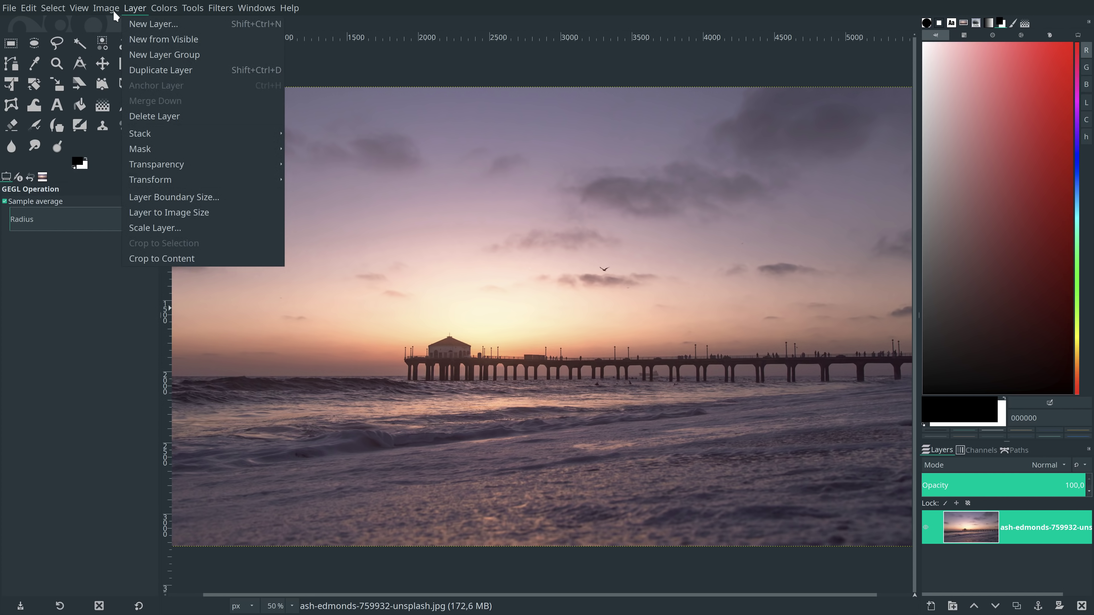
left_click(112, 167)
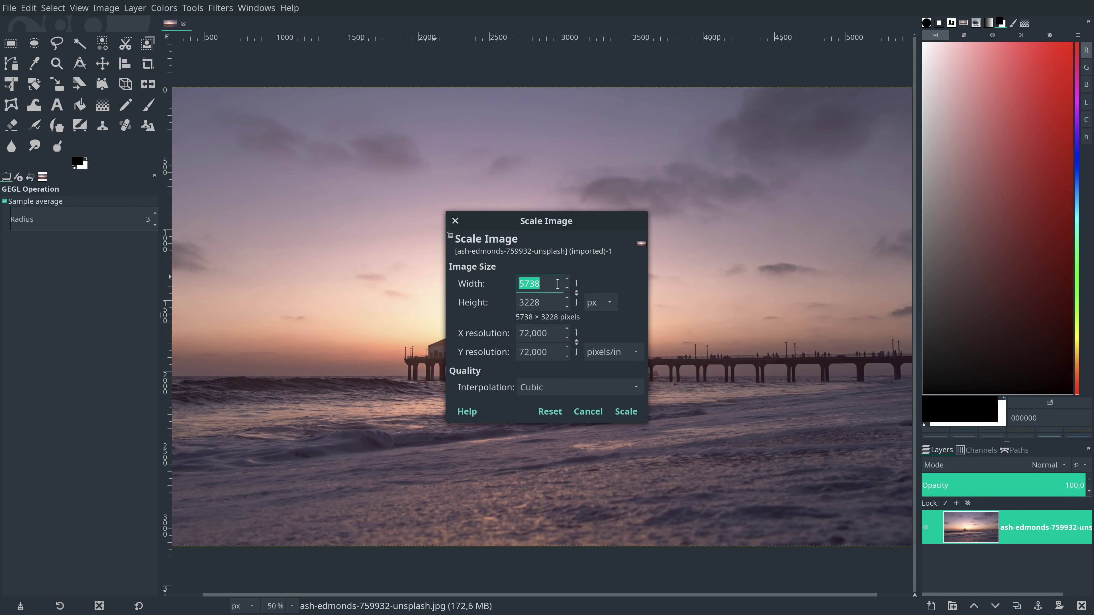
type("3840")
left_click(552, 308)
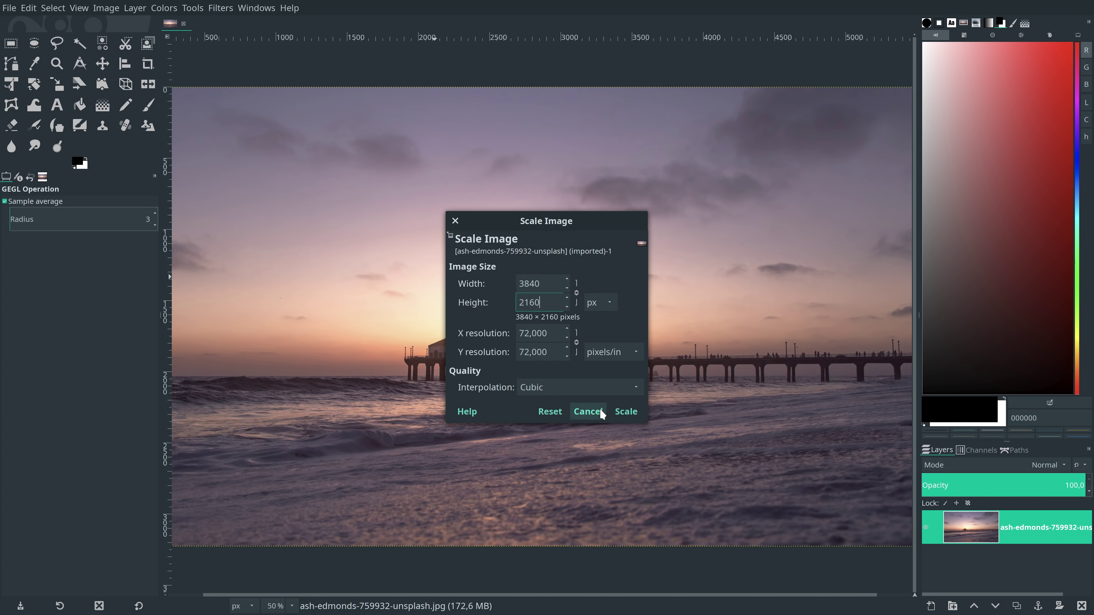
left_click(626, 411)
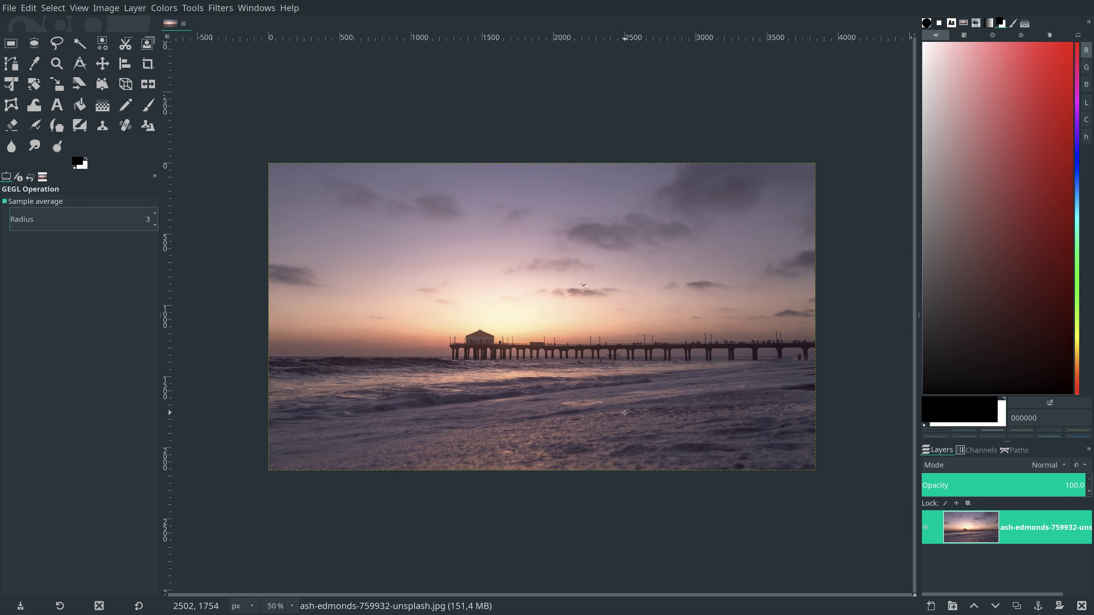
key("shift+ctrl+j")
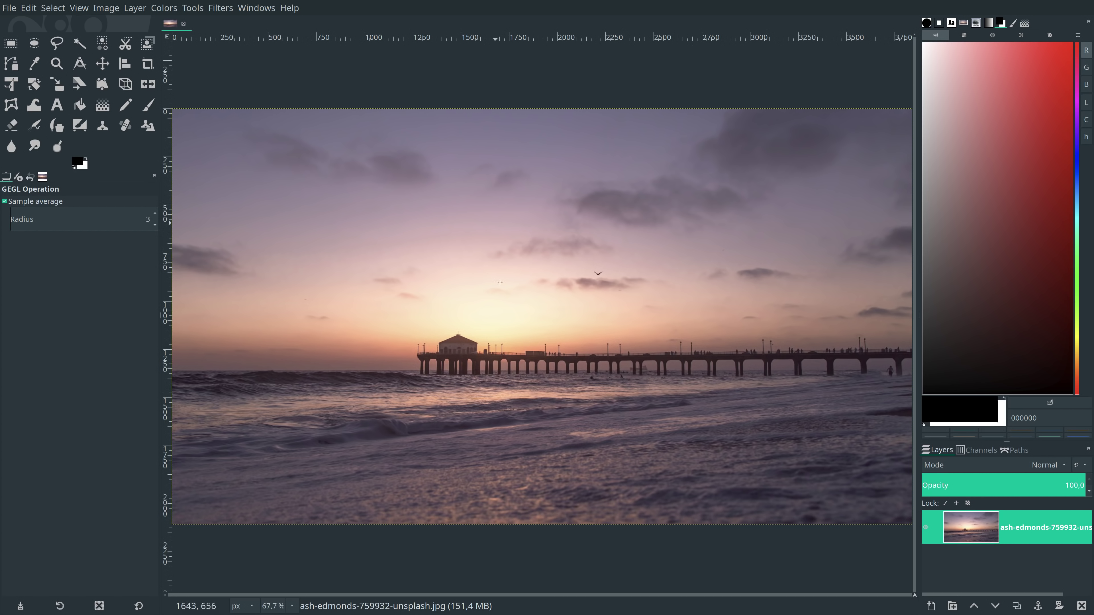
Duplicate the pier photo layer so a copy sits above the original
left_click(1017, 606)
left_click(1017, 606)
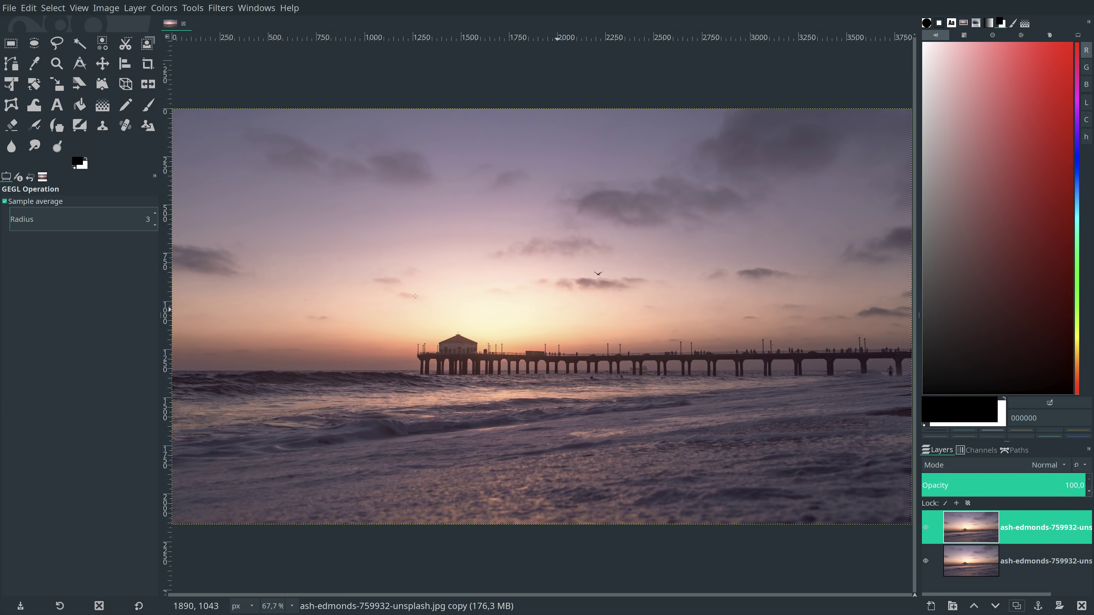
left_click(221, 9)
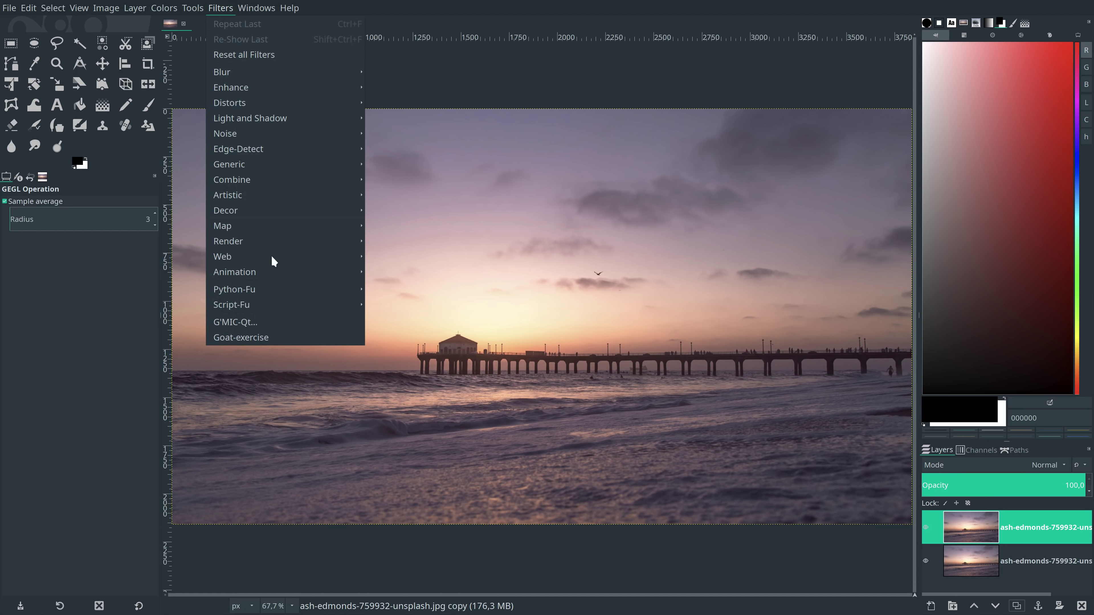
Launch G'MIC-Qt and load the Film emulation › PictureFX filter
left_click(259, 319)
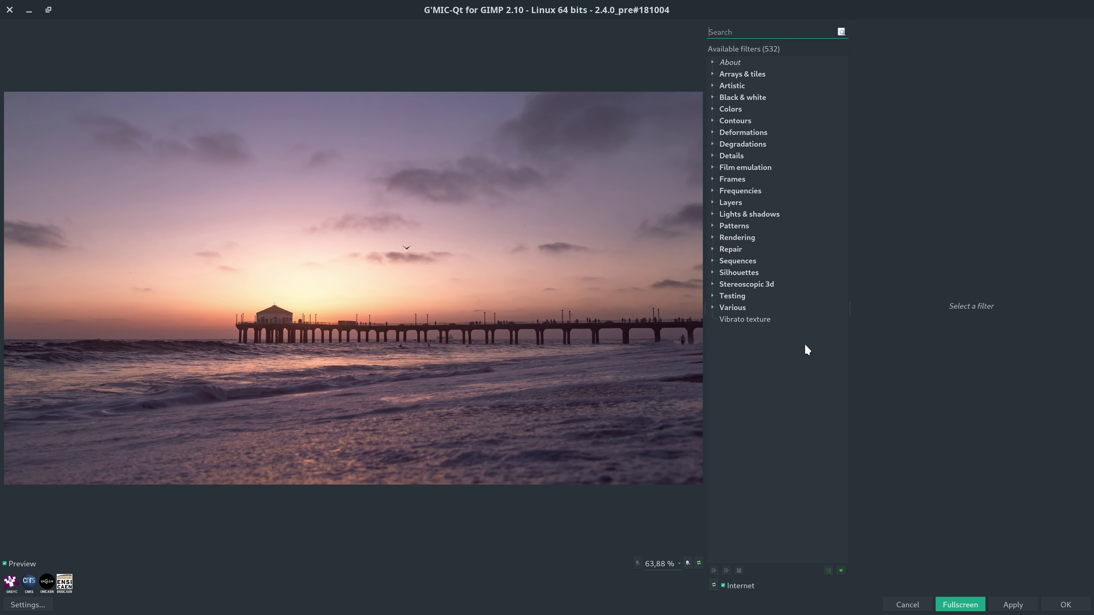
left_click(713, 167)
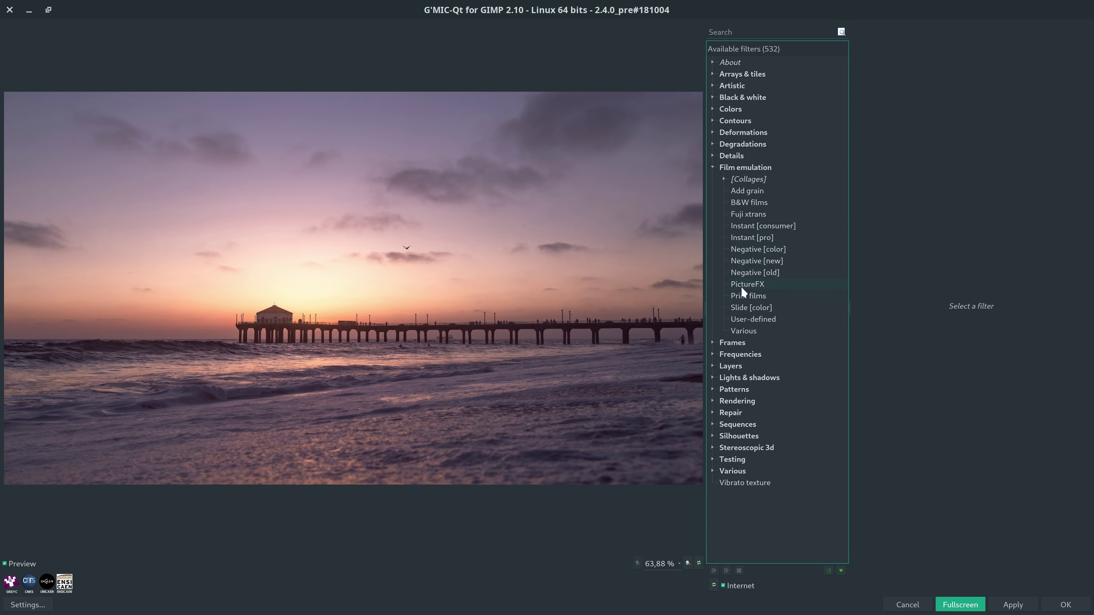
left_click(759, 283)
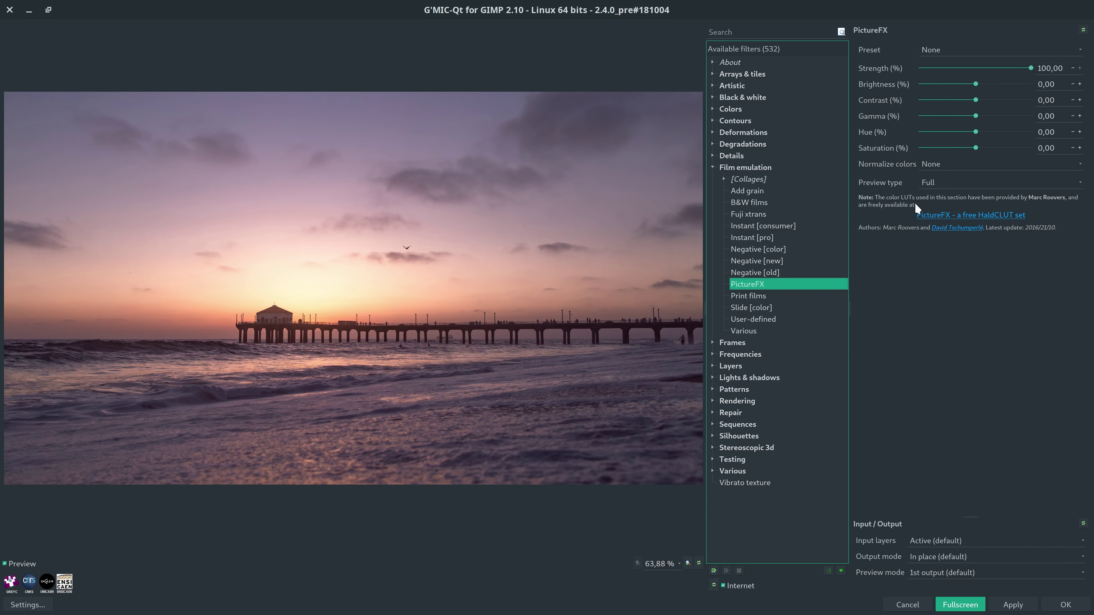
Open the Digicrea 'PictureFX - a free HaldCLUT set' article in Chrome
left_click(955, 214)
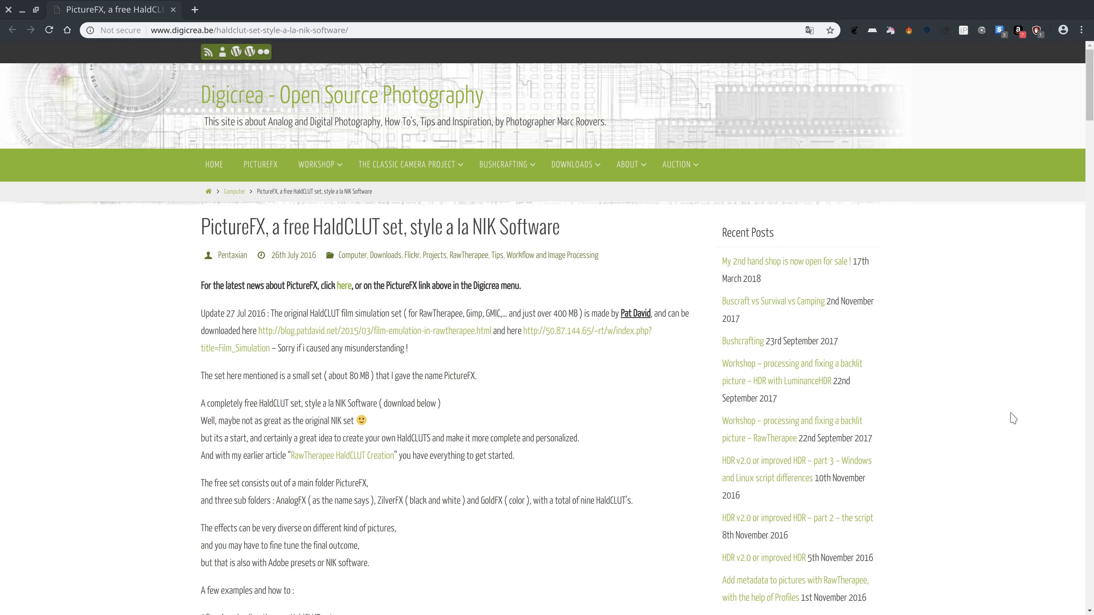
right_click(959, 351)
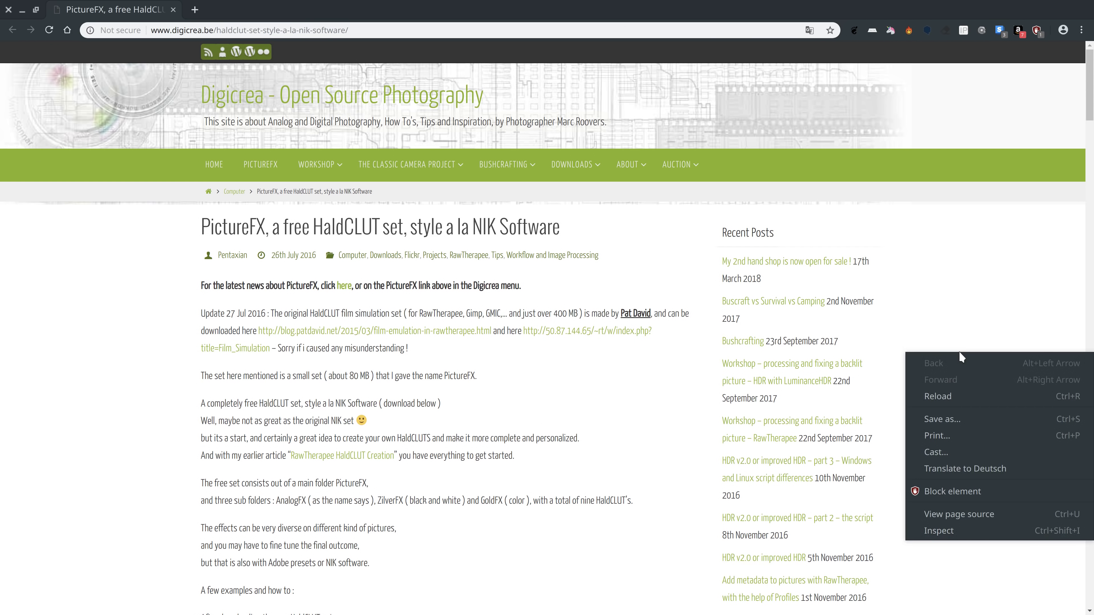
Translate the article into German and read down past the RawTherapee screenshots
left_click(967, 469)
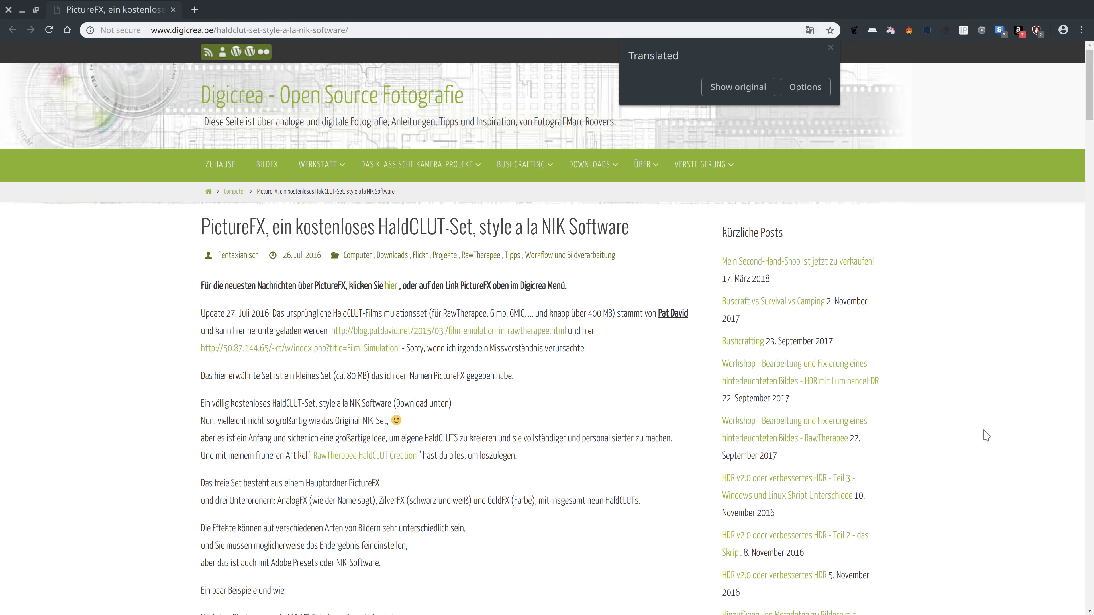
scroll(986, 436, "down", 3)
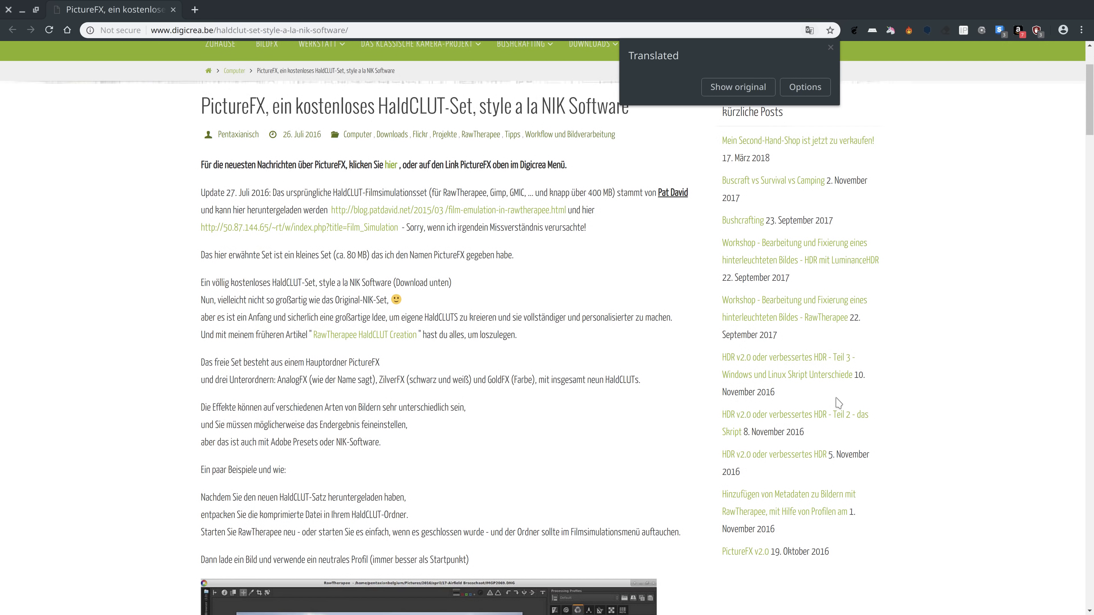
scroll(594, 379, "down", 5)
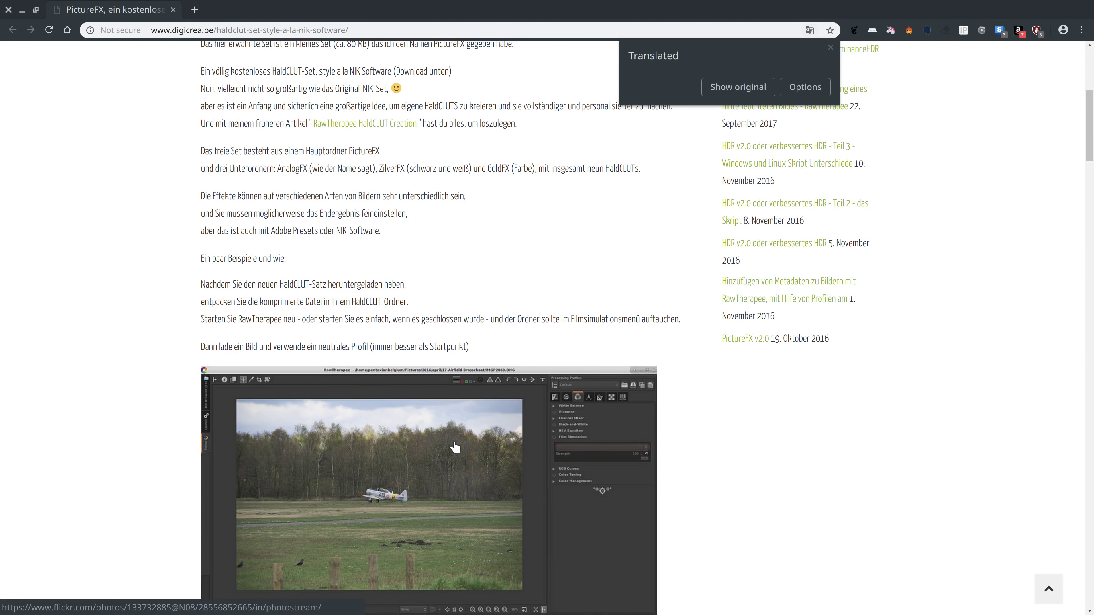
scroll(474, 448, "down", 2)
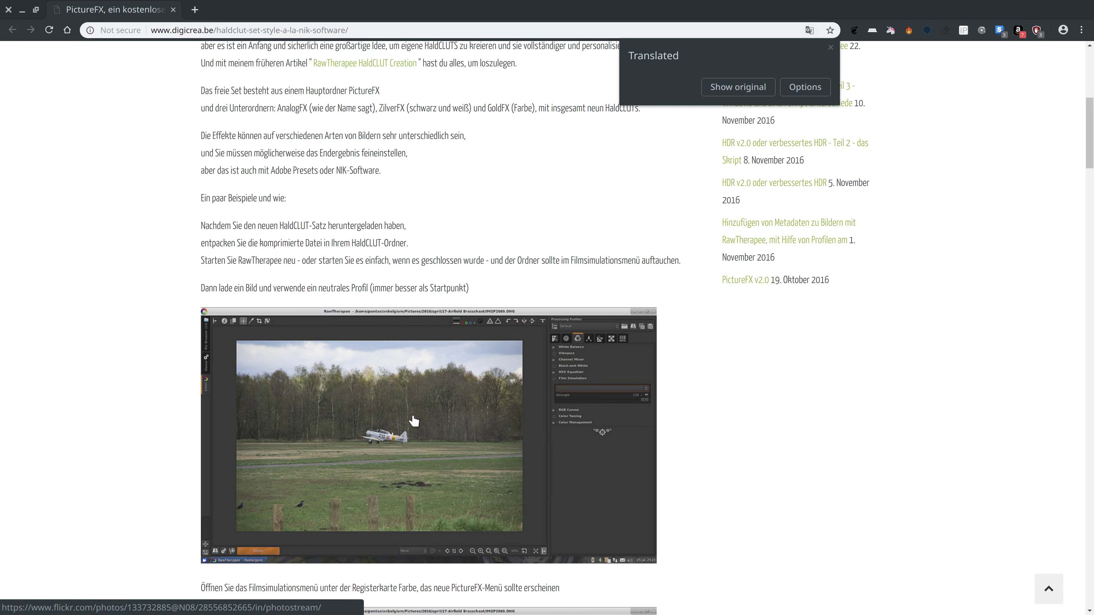
scroll(848, 425, "down", 3)
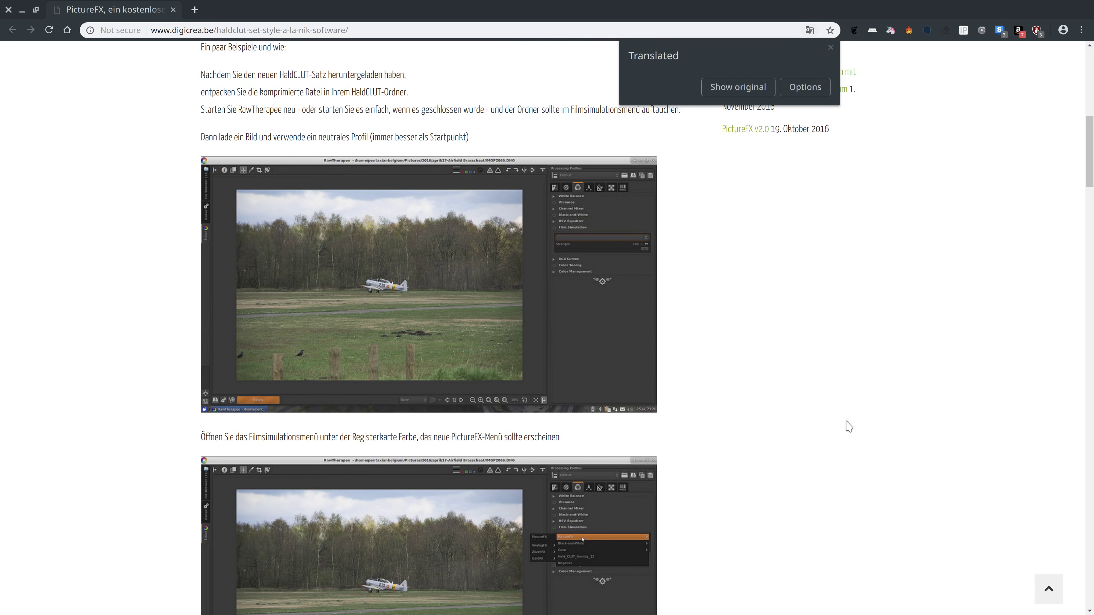
scroll(848, 426, "down", 5)
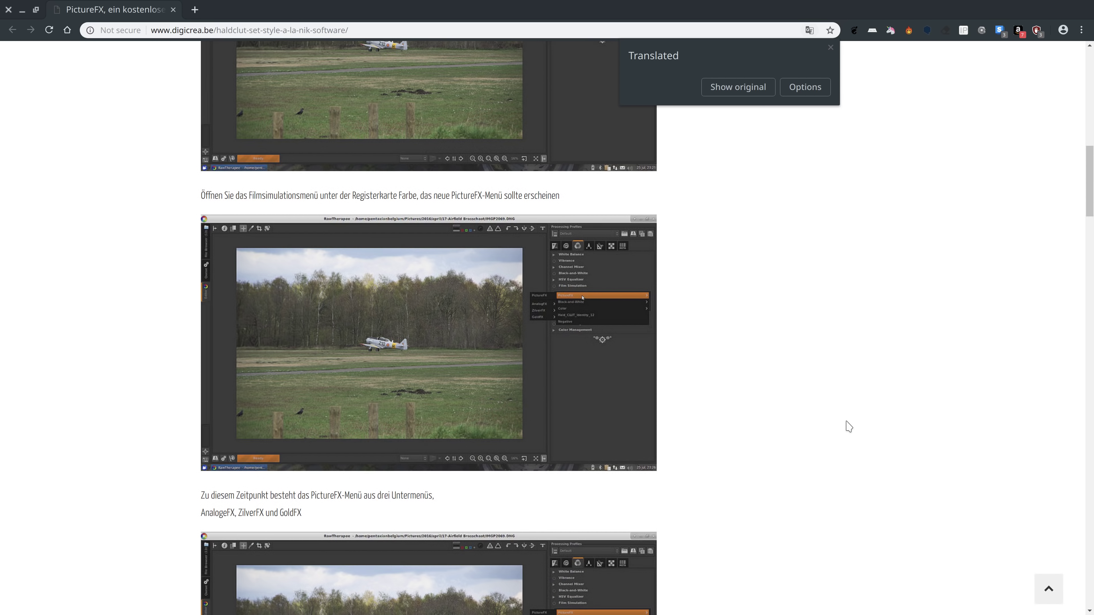
scroll(848, 425, "down", 1)
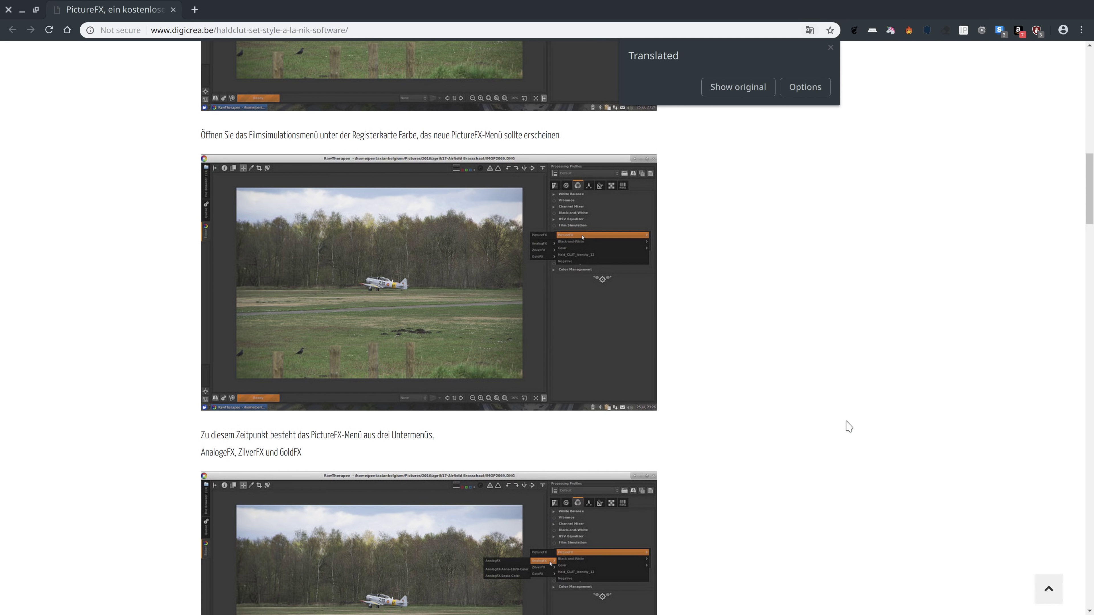
scroll(847, 426, "down", 3)
scroll(847, 425, "down", 2)
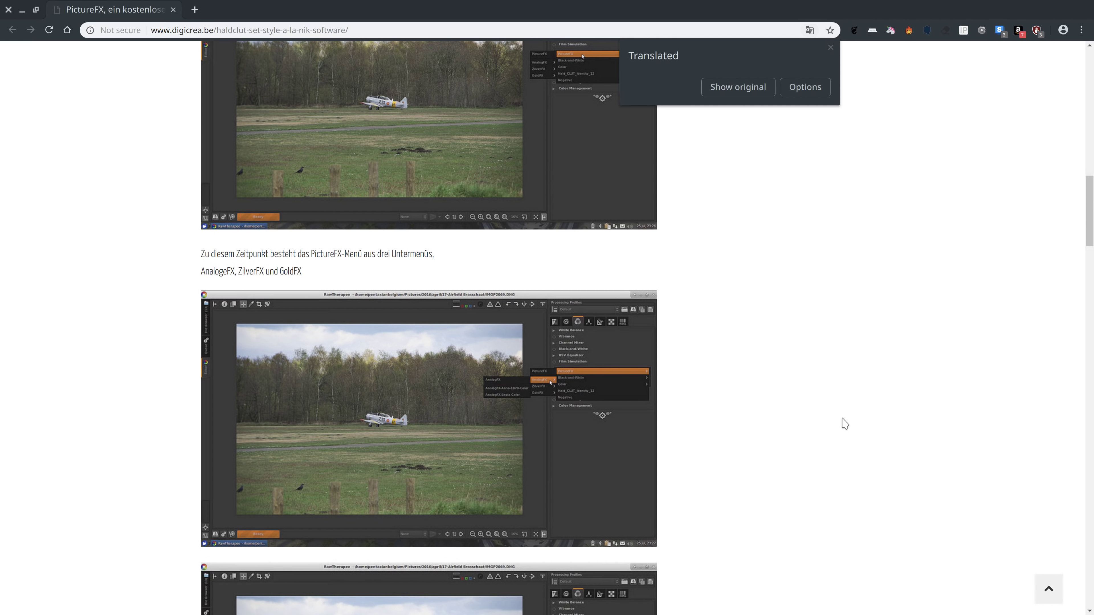
Scroll on through the example photos to the HaldCLUT download and the 4 Kommentare section
scroll(844, 423, "down", 3)
scroll(844, 424, "down", 2)
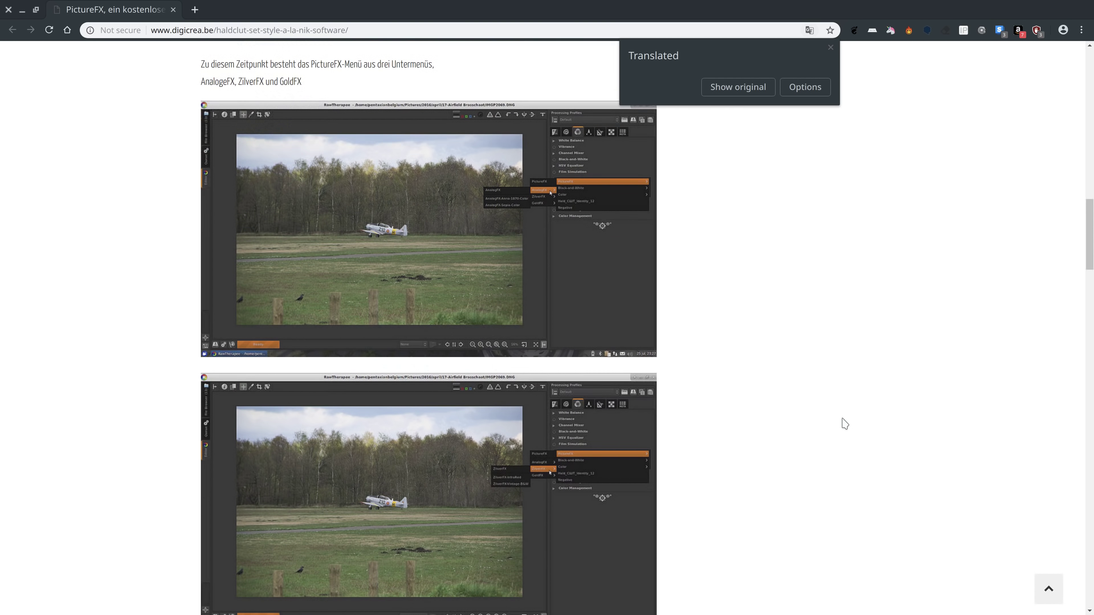
scroll(844, 424, "down", 4)
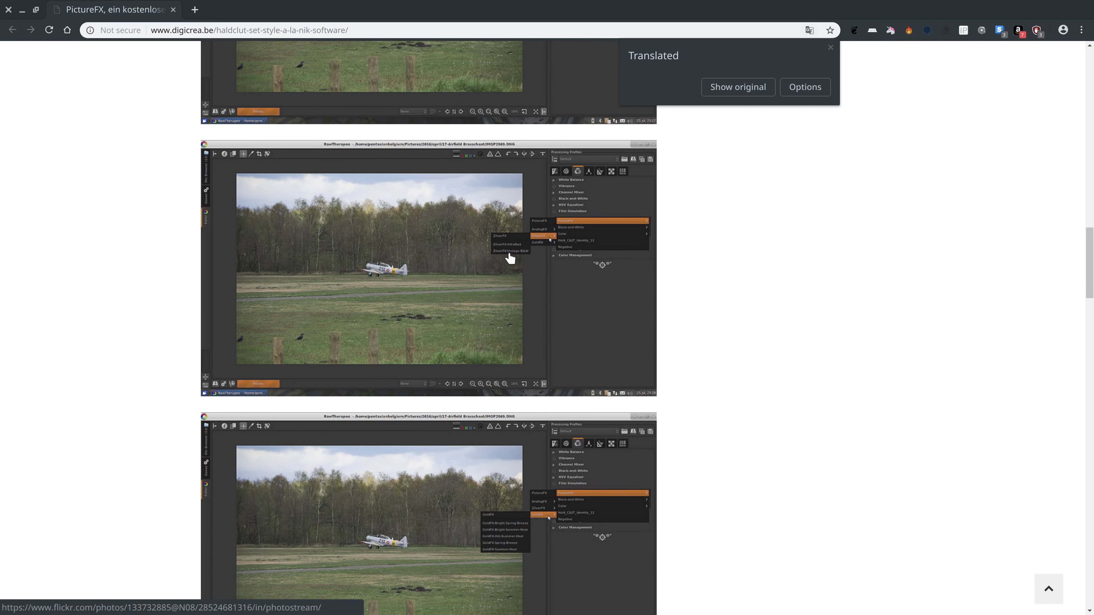
scroll(758, 370, "down", 2)
scroll(758, 371, "down", 5)
scroll(758, 371, "down", 2)
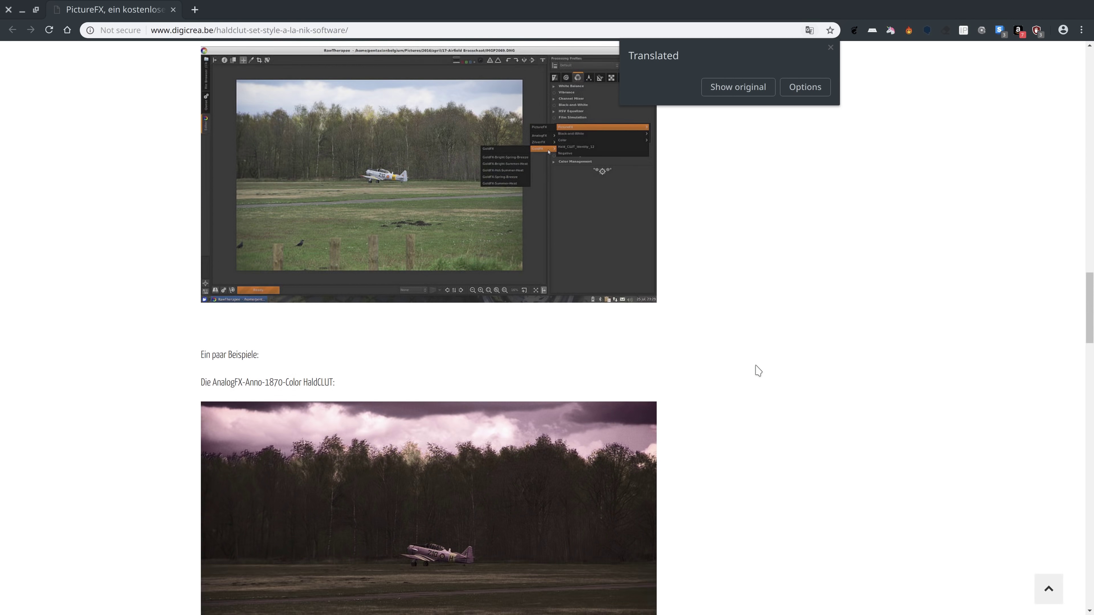
scroll(758, 371, "down", 5)
scroll(758, 370, "down", 3)
scroll(767, 276, "down", 3)
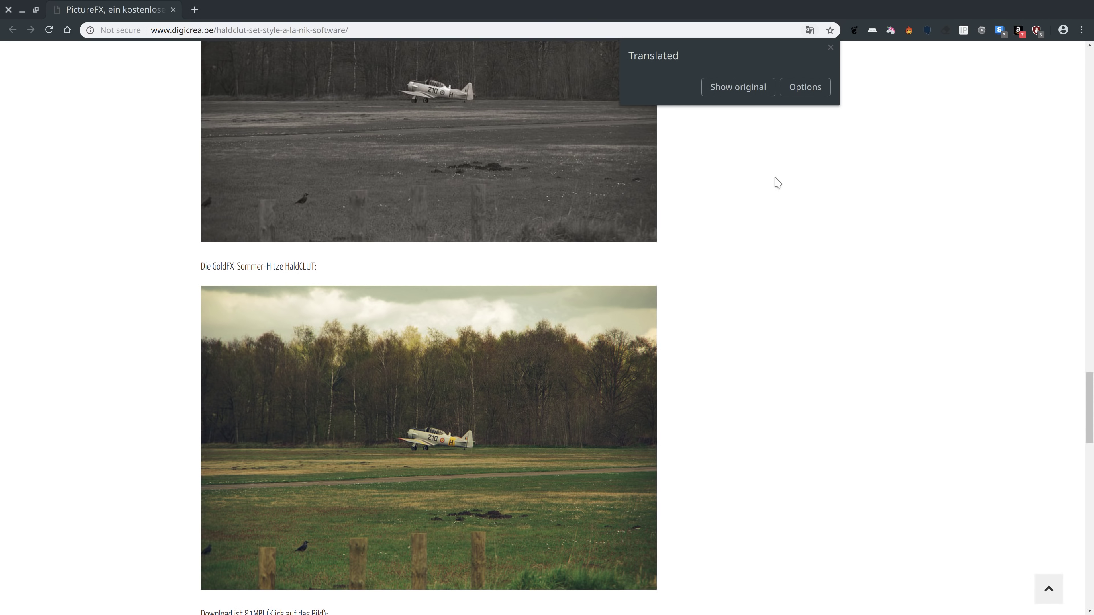
scroll(784, 293, "down", 3)
scroll(792, 407, "down", 4)
scroll(789, 413, "down", 3)
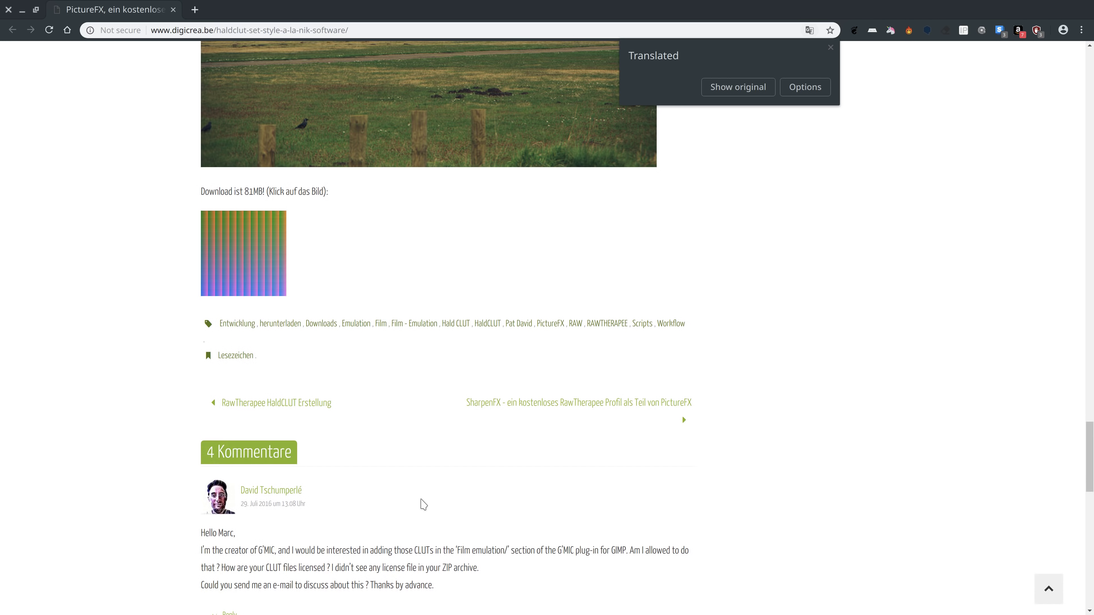
scroll(448, 487, "down", 3)
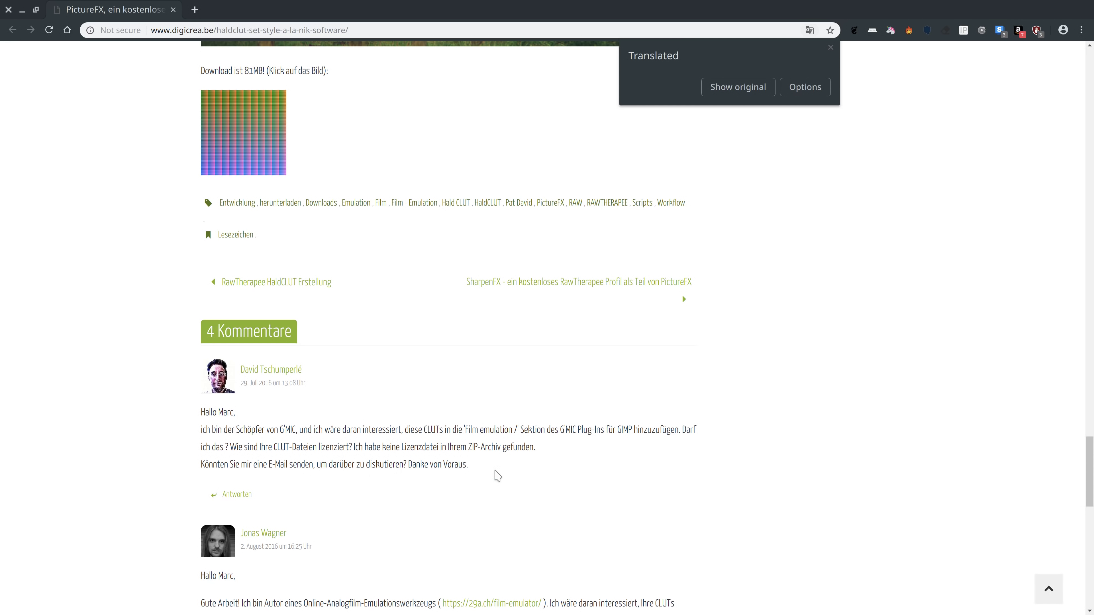
Scroll back up to the download image and close Chrome, returning to G'MIC-Qt
scroll(481, 463, "down", 2)
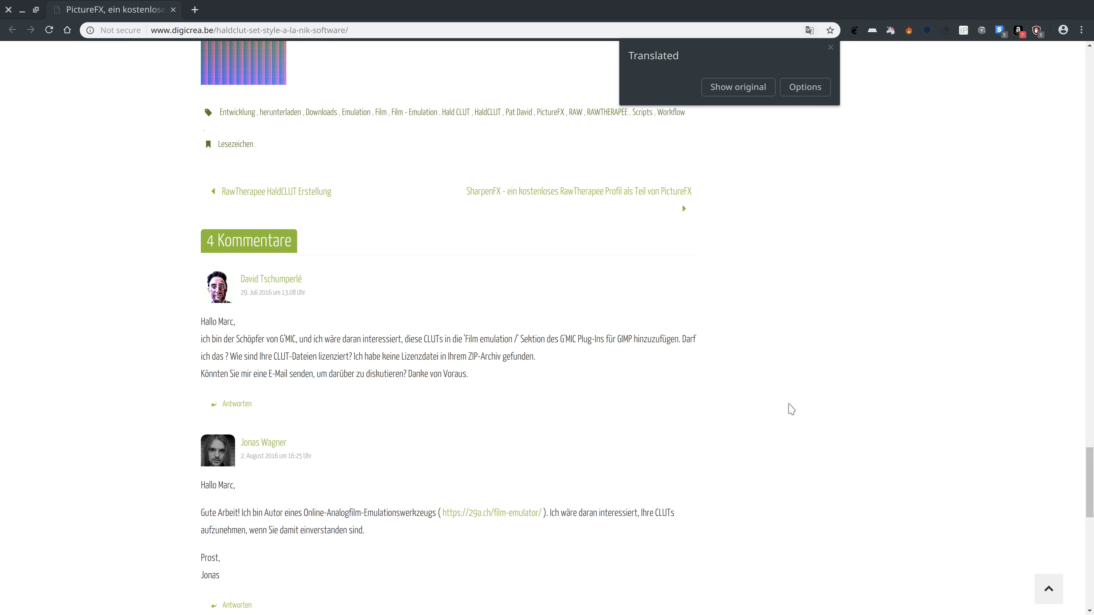
scroll(346, 226, "up", 3)
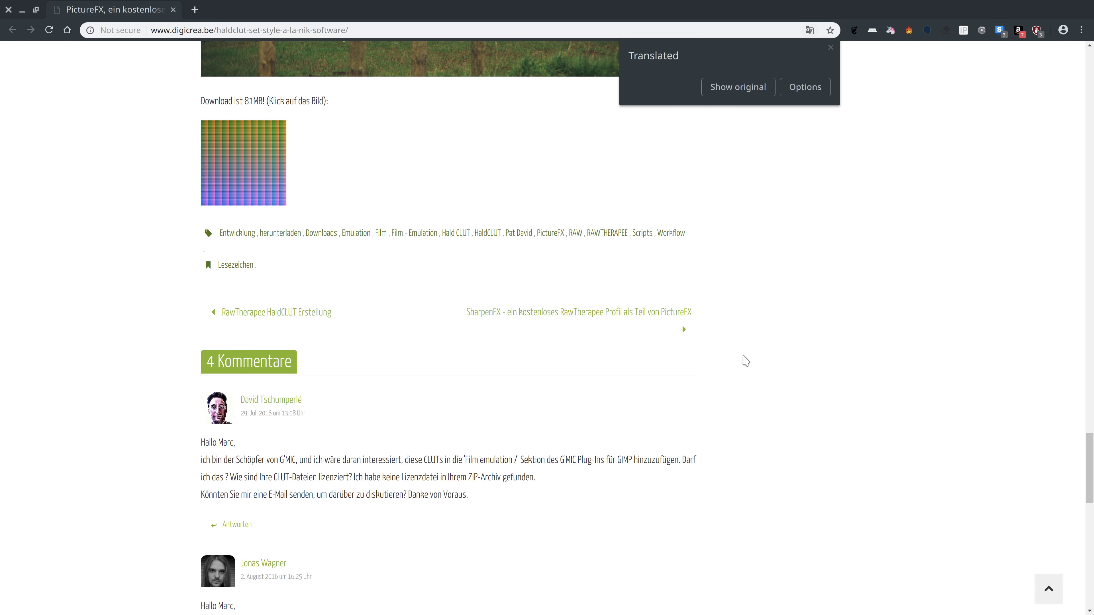
scroll(743, 359, "up", 3)
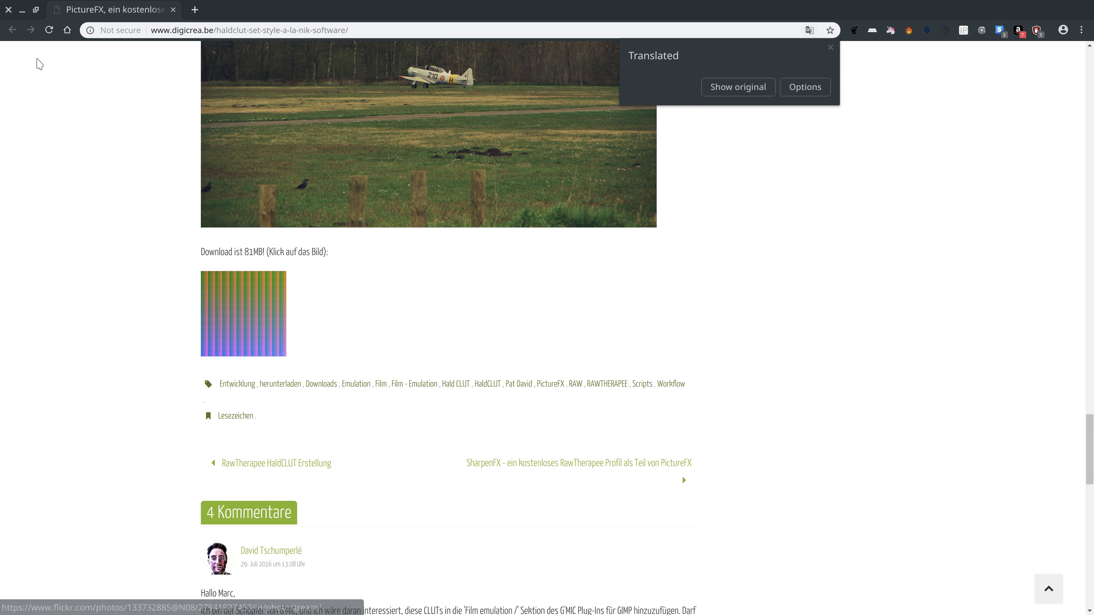
left_click(11, 12)
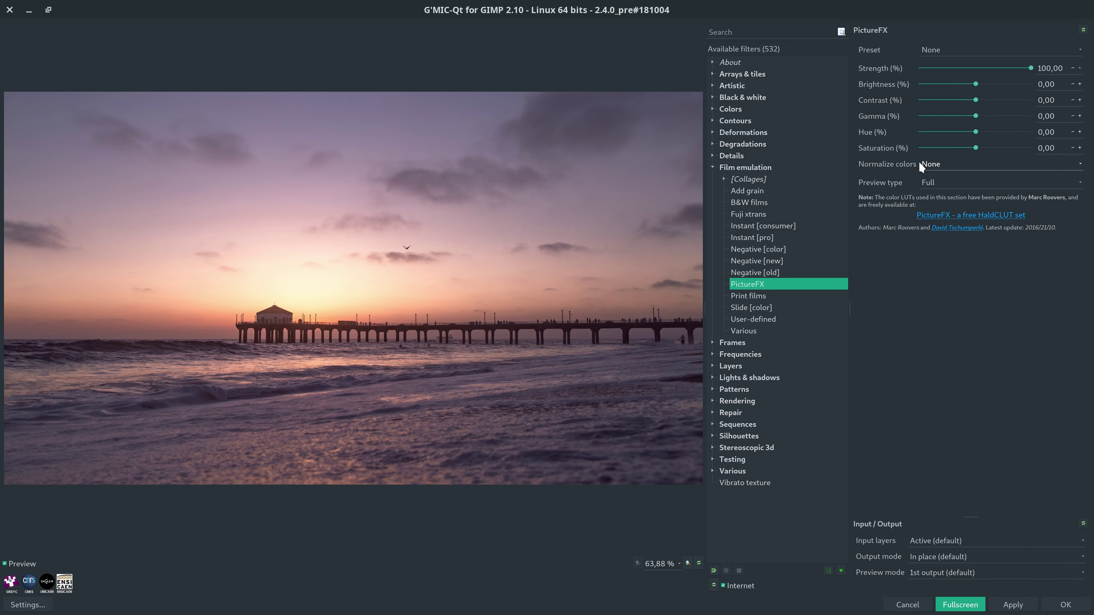
Keep the preview type on Full and display the PictureFX preset list
left_click(951, 180)
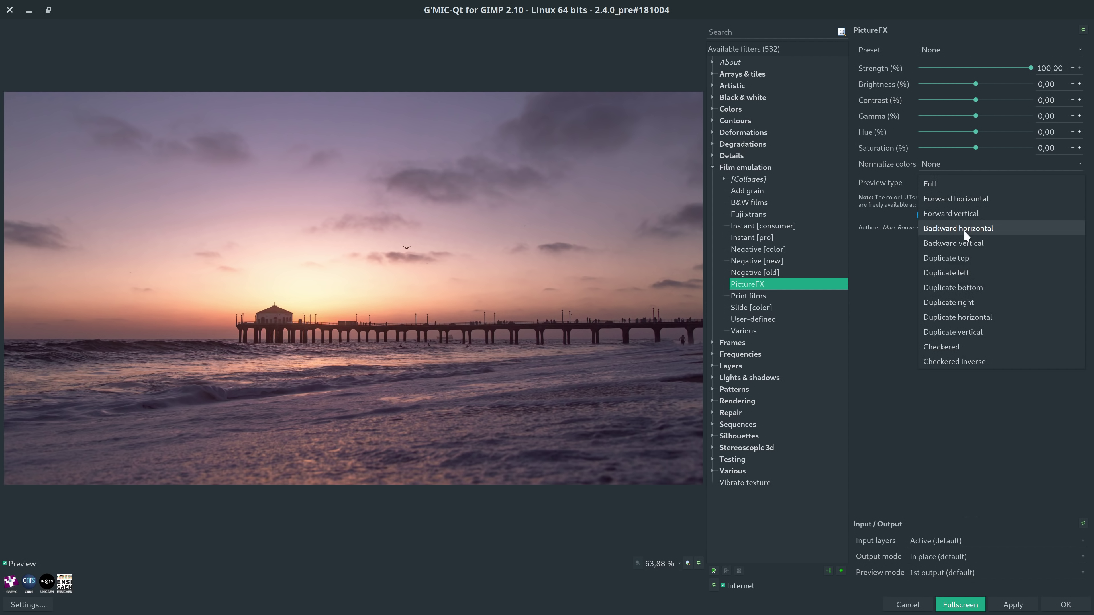
left_click(943, 31)
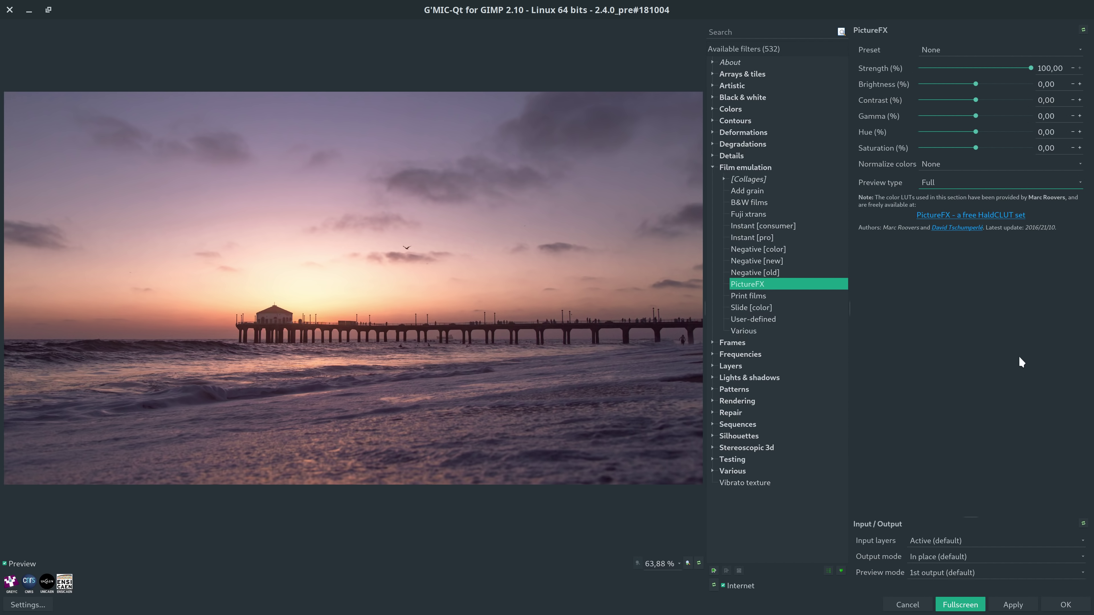
left_click(956, 51)
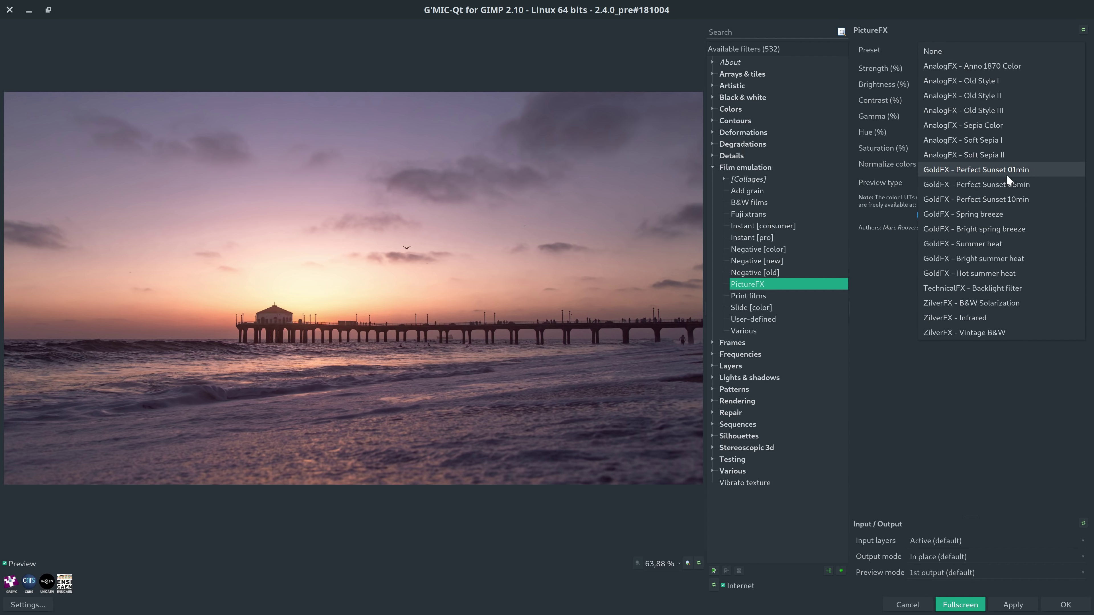
Apply the GoldFX - Perfect Sunset 01min preset at Strength 100, comparing against the original
left_click(998, 170)
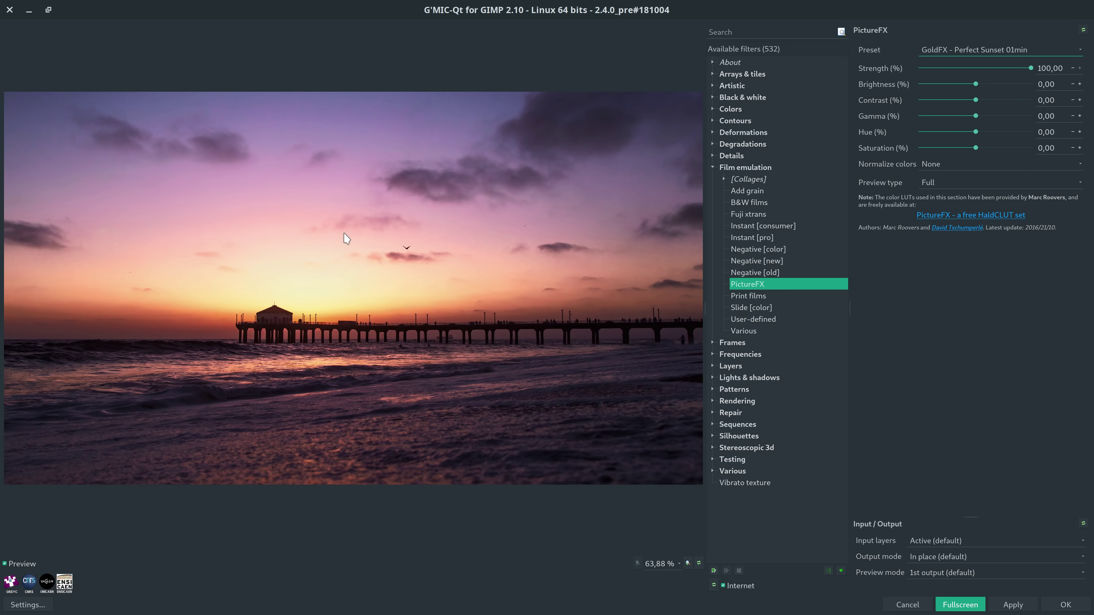
left_click(347, 238)
left_click(921, 68)
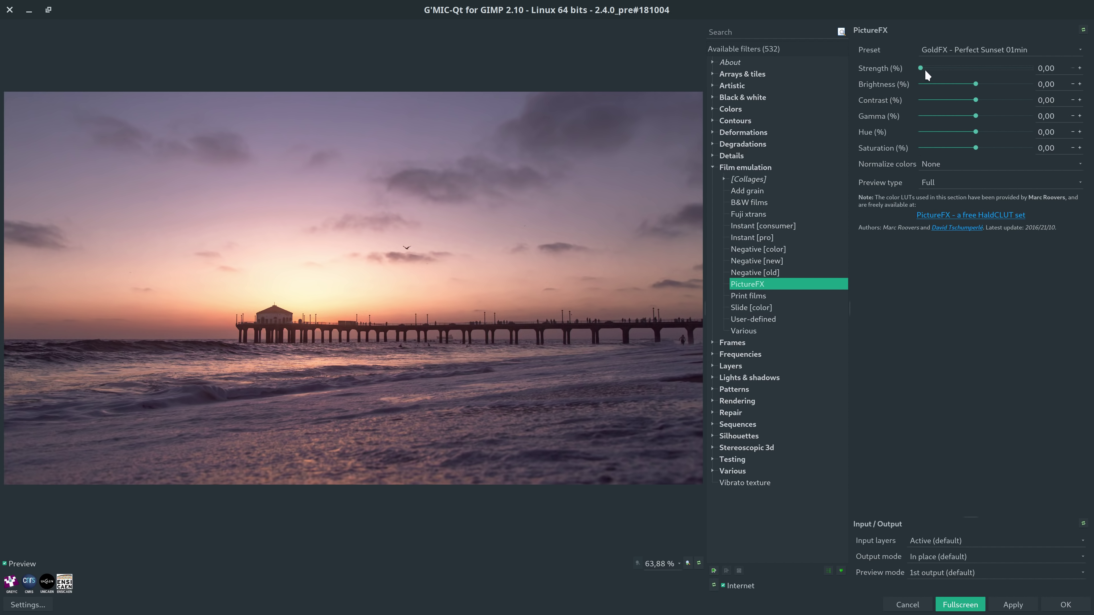
left_click_drag(921, 68, 1031, 67)
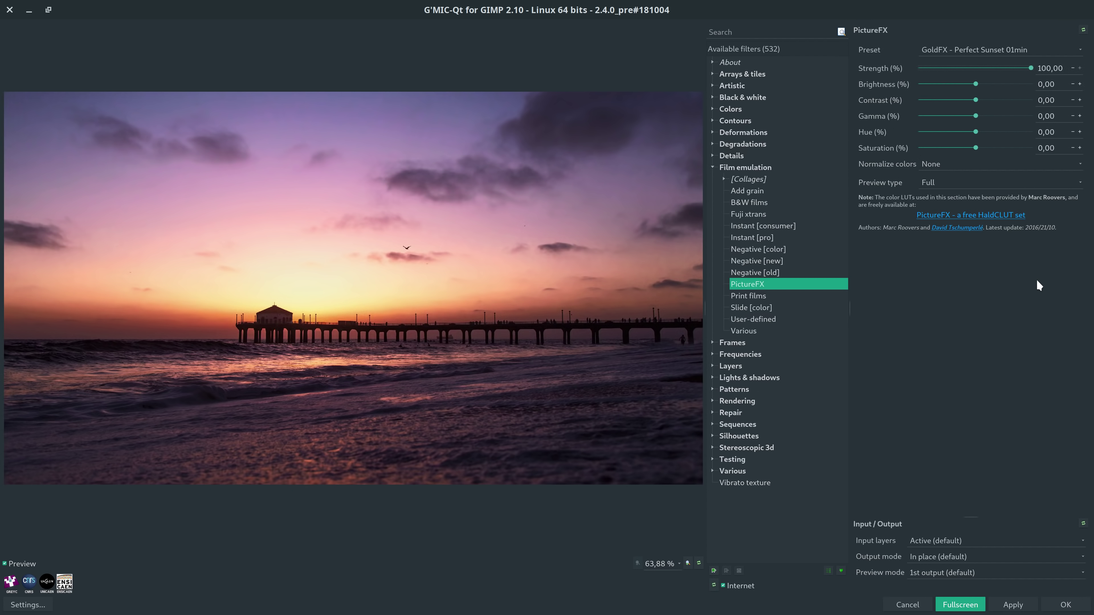
left_click(459, 314)
Show a horizontal before/after split preview with the split line moved up into the sky
left_click(973, 183)
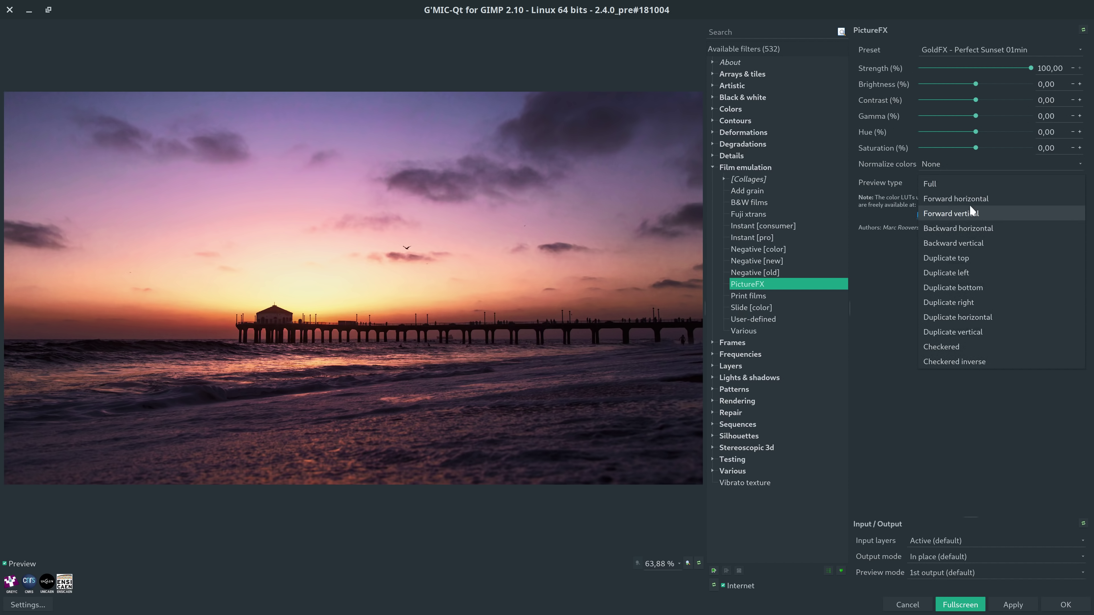
left_click(970, 198)
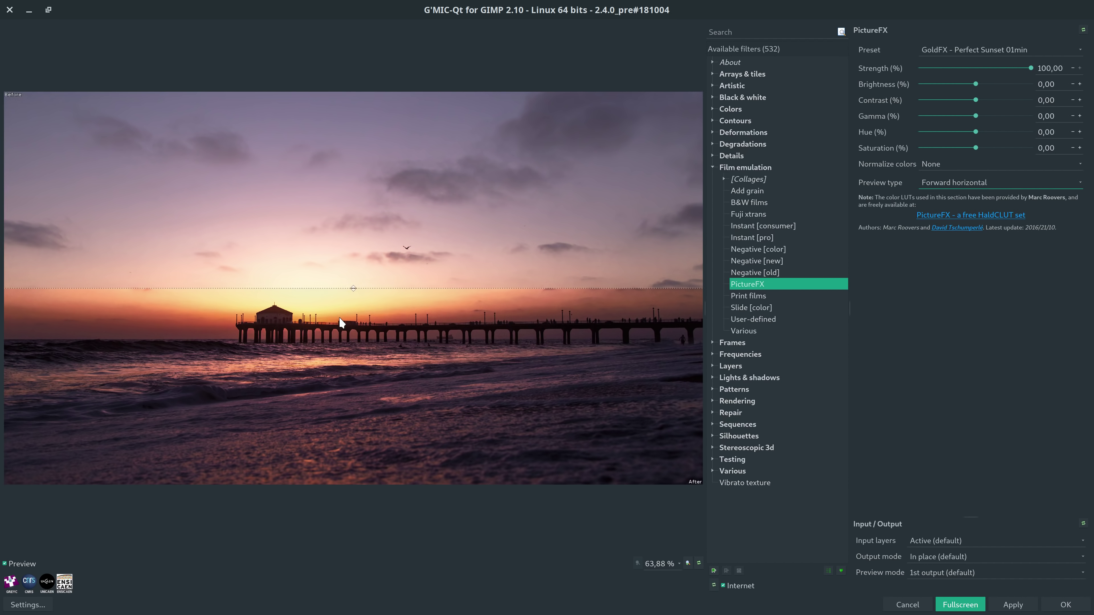
left_click(353, 288)
left_click_drag(357, 146, 357, 146)
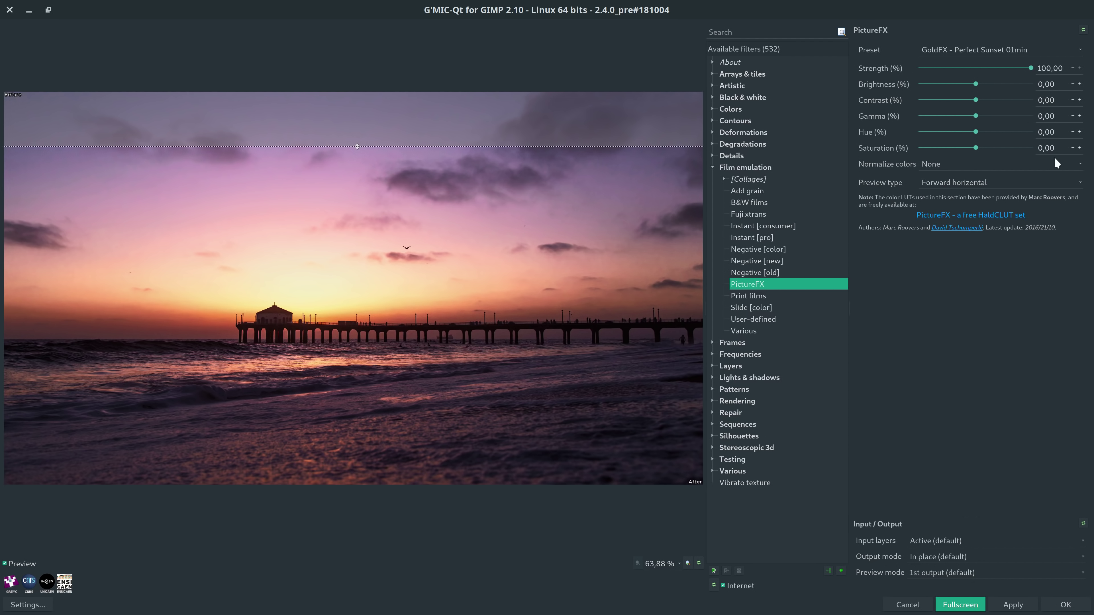
Try a backward horizontal split, then return the preview type to Full
left_click(964, 181)
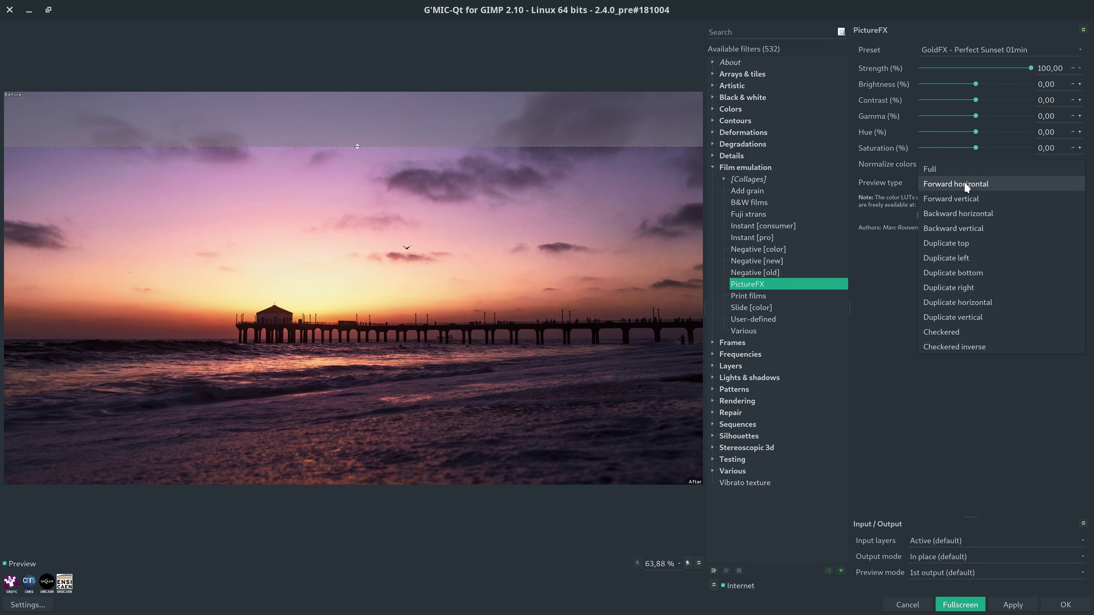
left_click(961, 212)
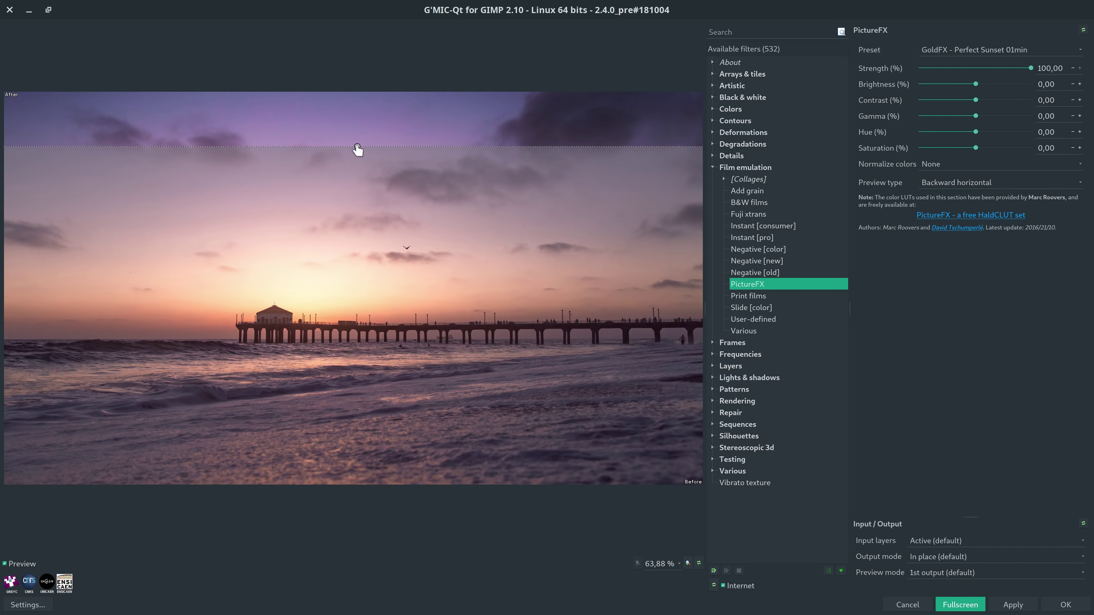
left_click(355, 95)
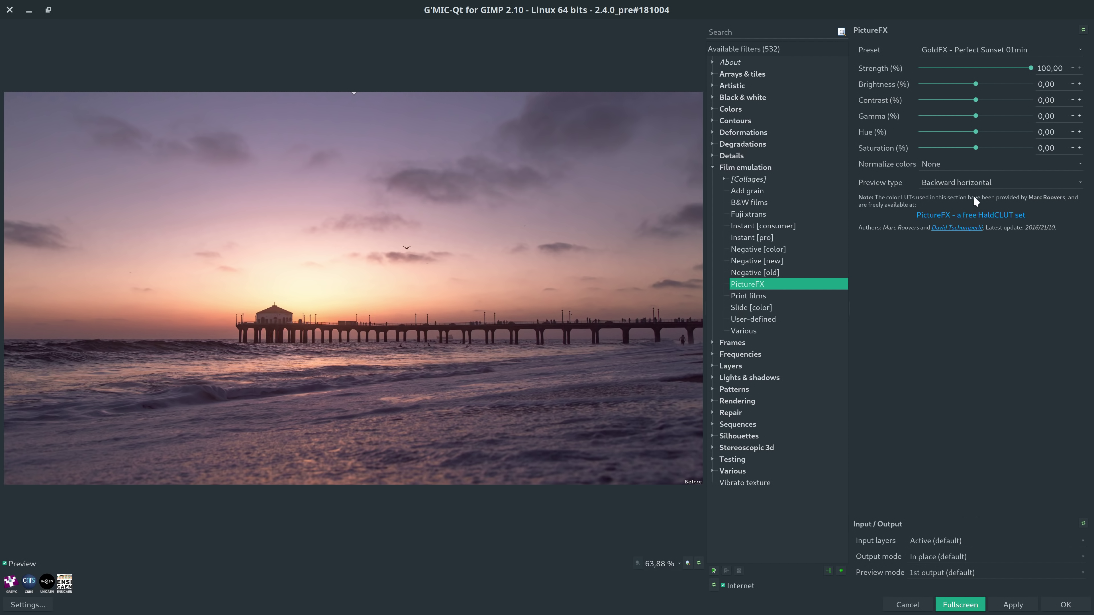
left_click(967, 182)
left_click(956, 142)
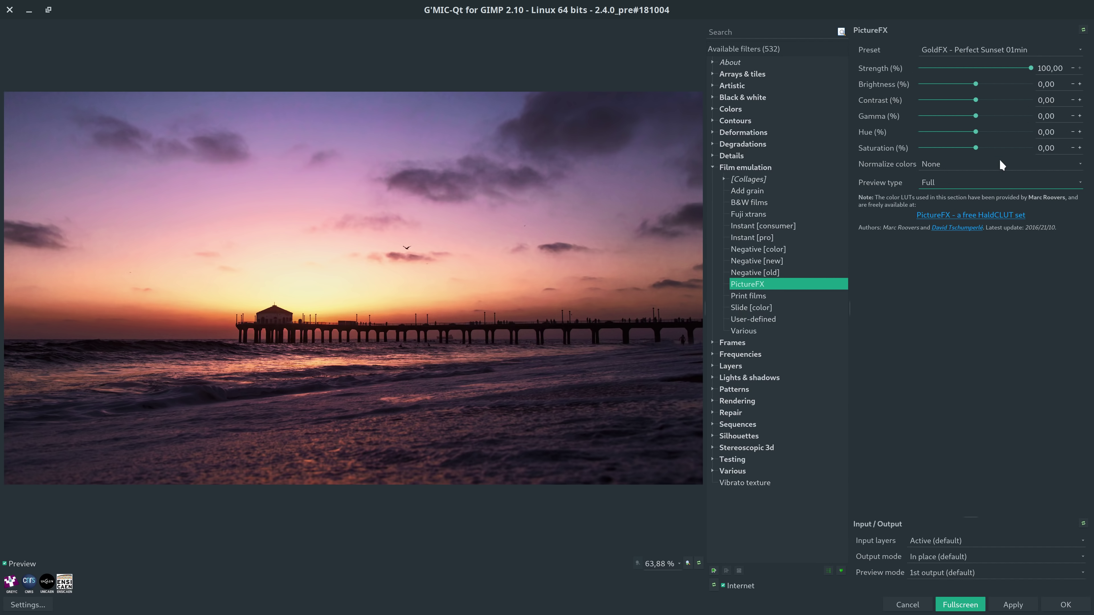
left_click(979, 169)
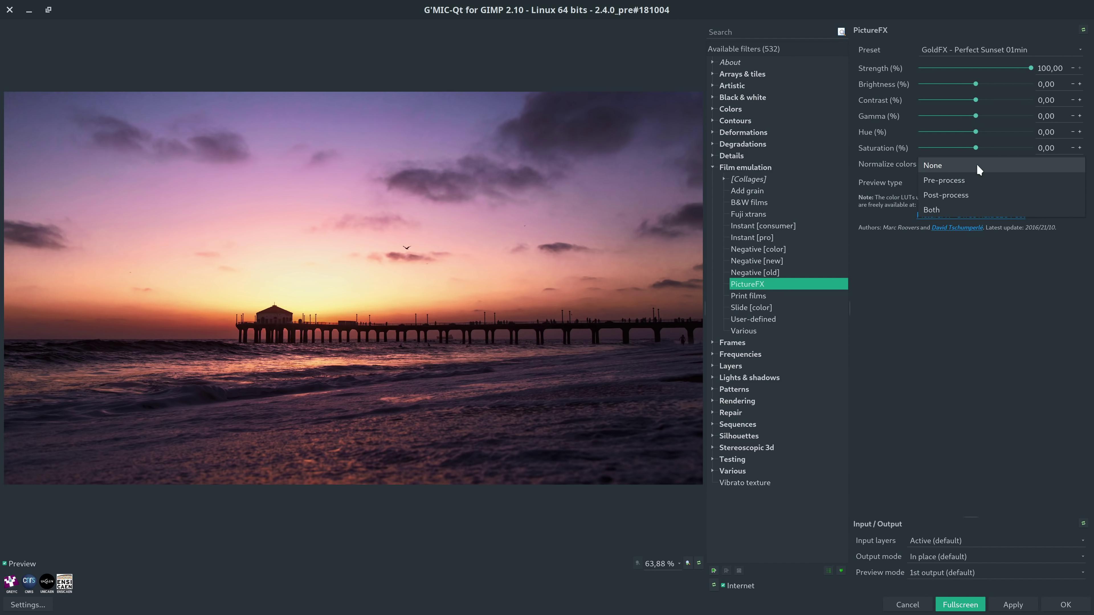
left_click(957, 179)
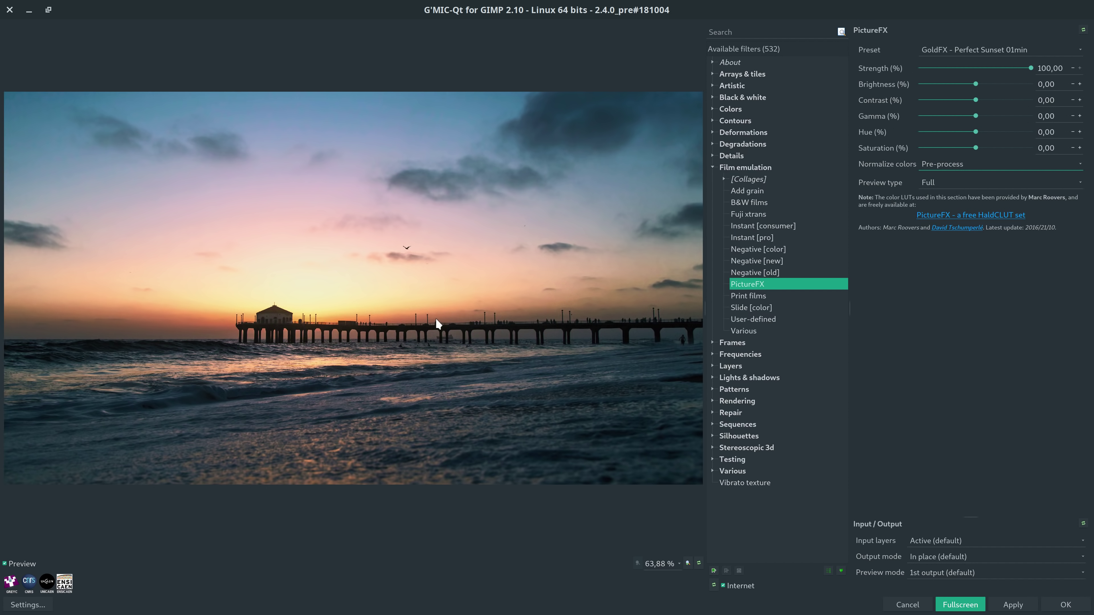
left_click(956, 163)
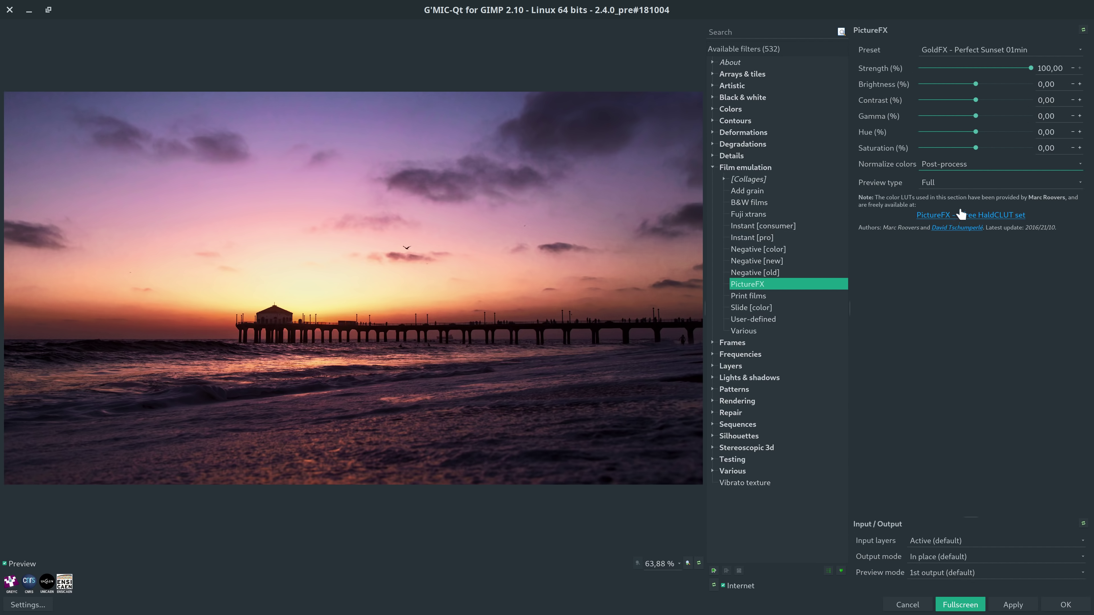
left_click(956, 164)
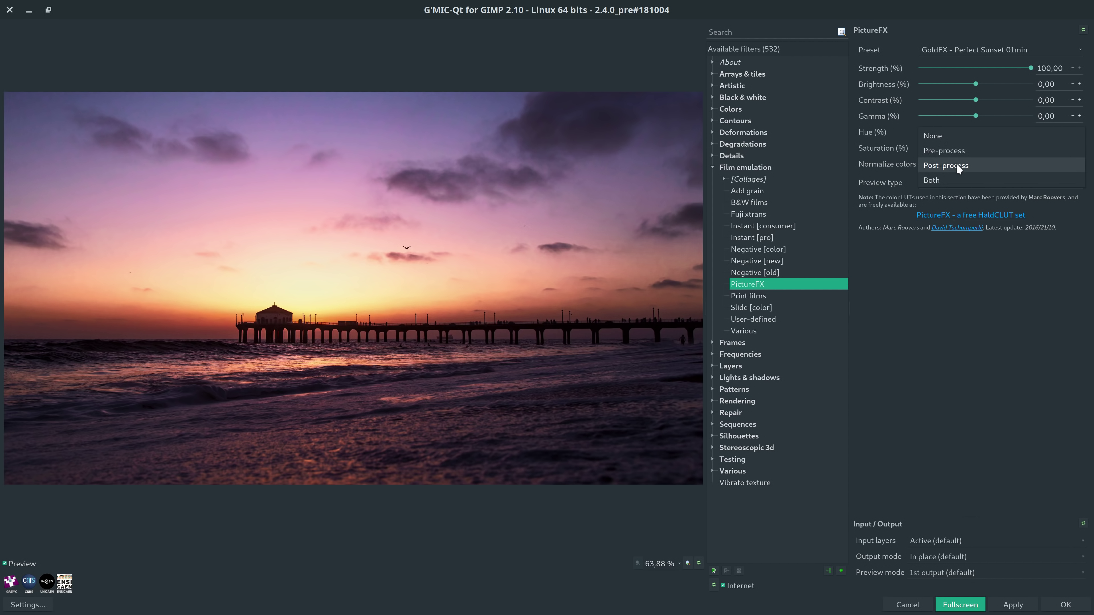
left_click(962, 180)
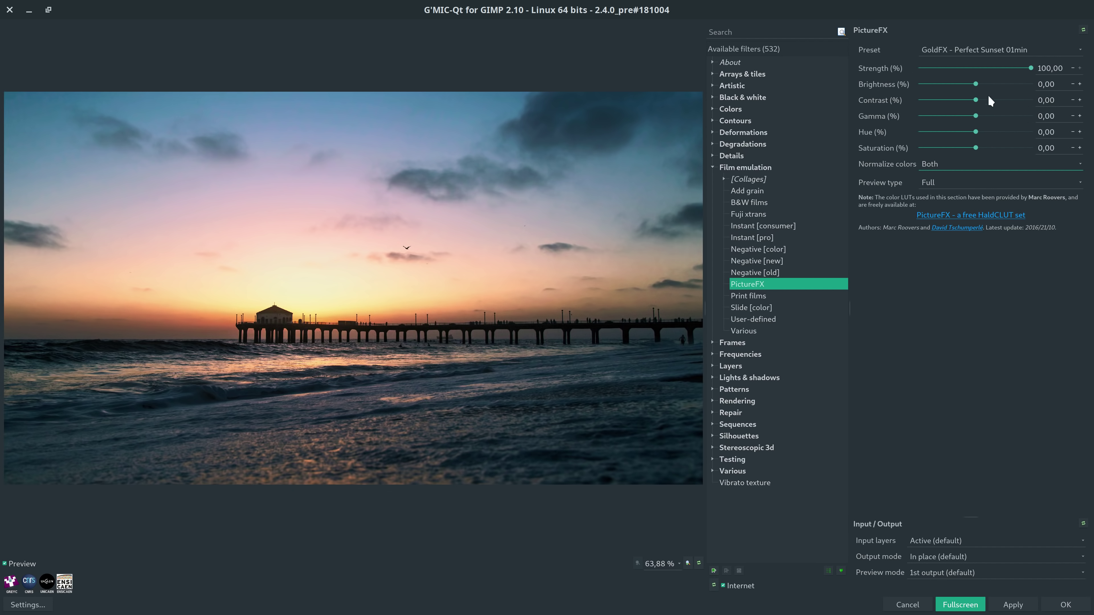
left_click(960, 162)
left_click(958, 116)
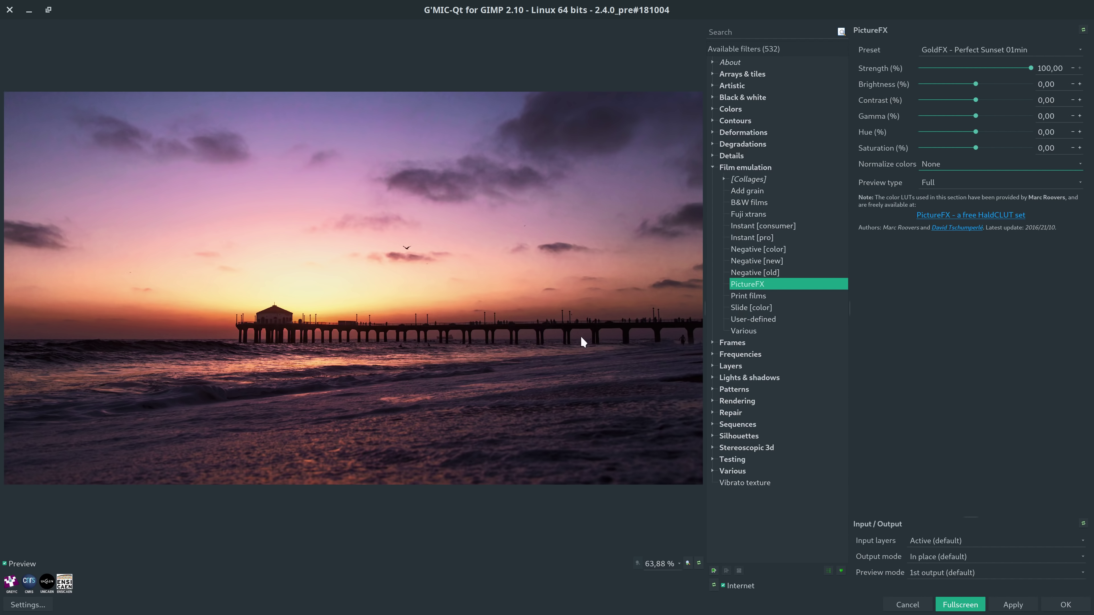
Try the GoldFX Perfect Sunset 05min preset, then switch to Perfect Sunset 10min
left_click(985, 51)
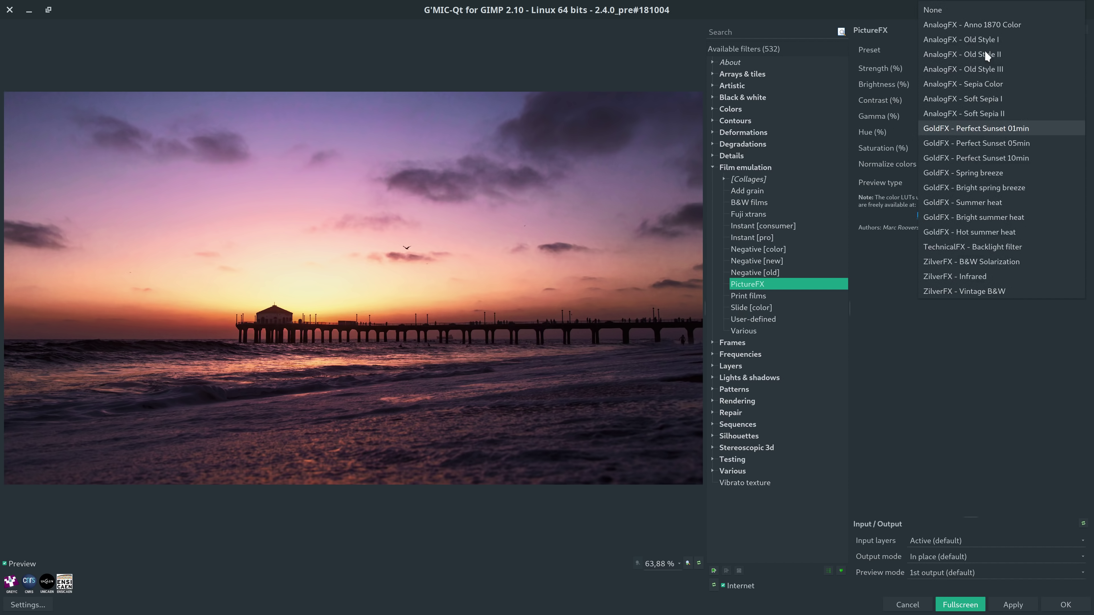
left_click(991, 146)
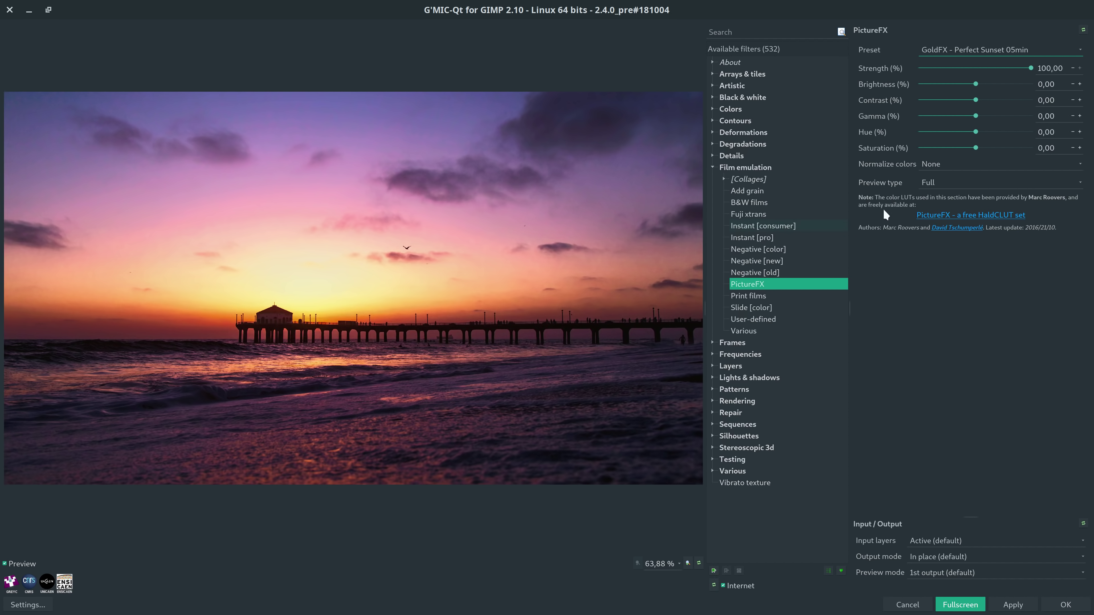
left_click(1017, 51)
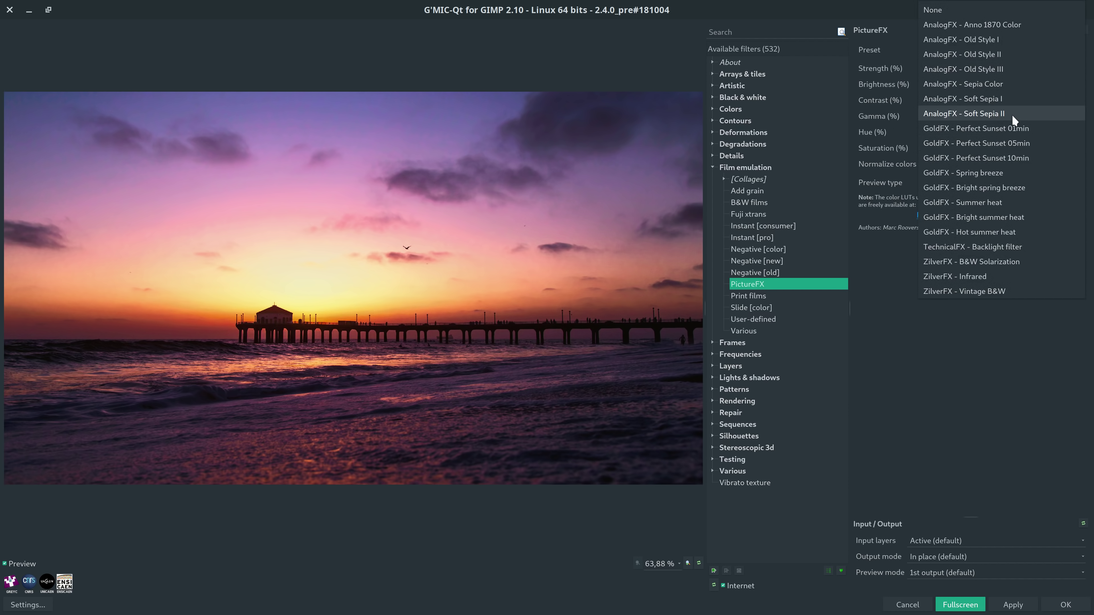
left_click(1010, 159)
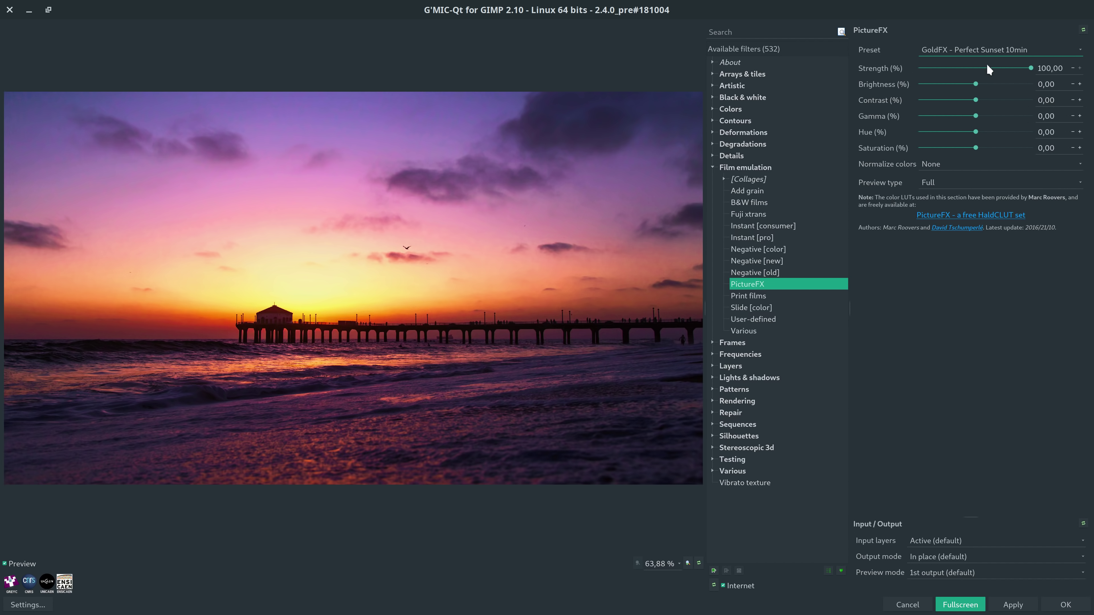
Set Normalize colors to Both and Contrast to 17
left_click(968, 166)
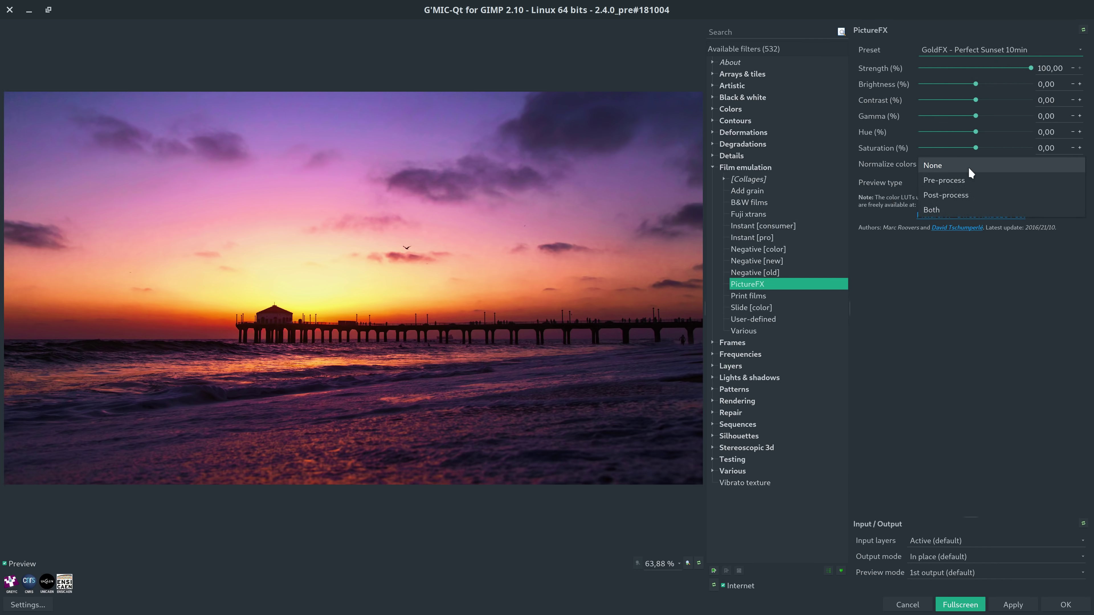
left_click(955, 209)
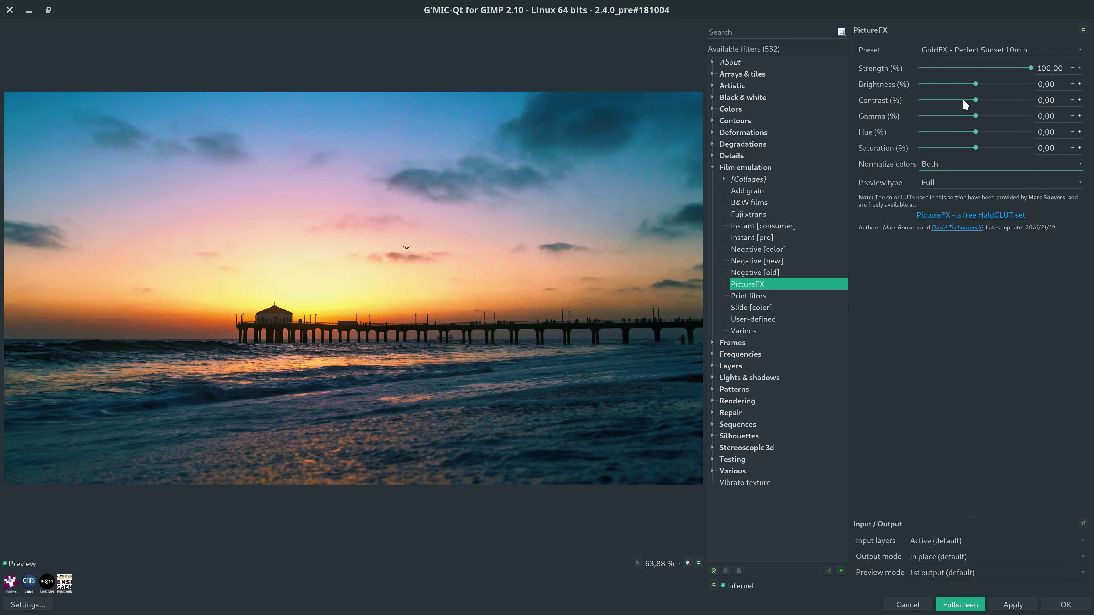
left_click_drag(977, 100, 999, 100)
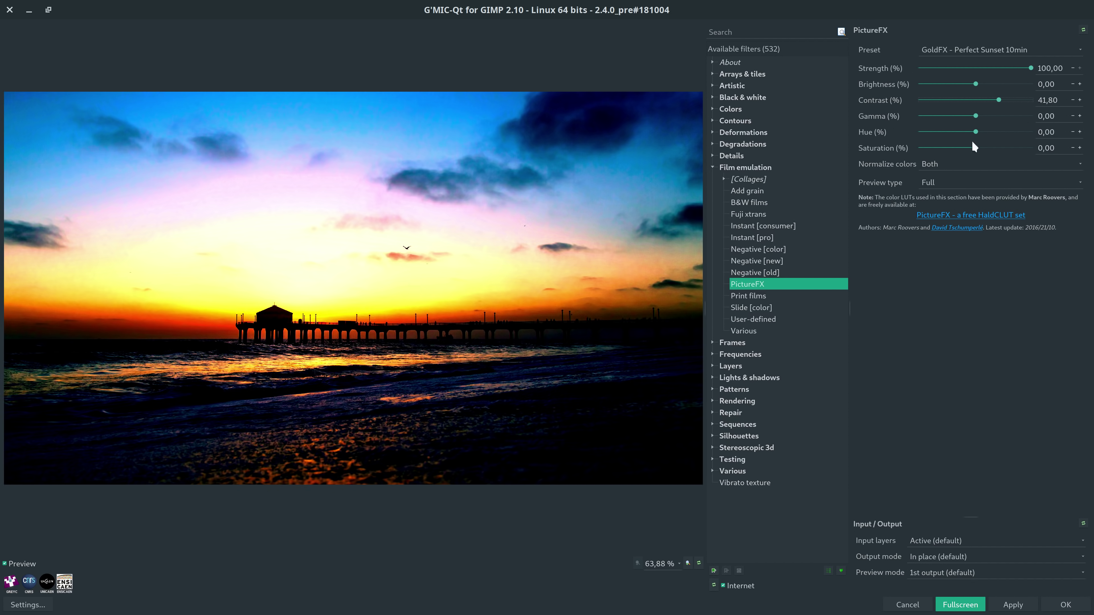
left_click_drag(999, 100, 986, 100)
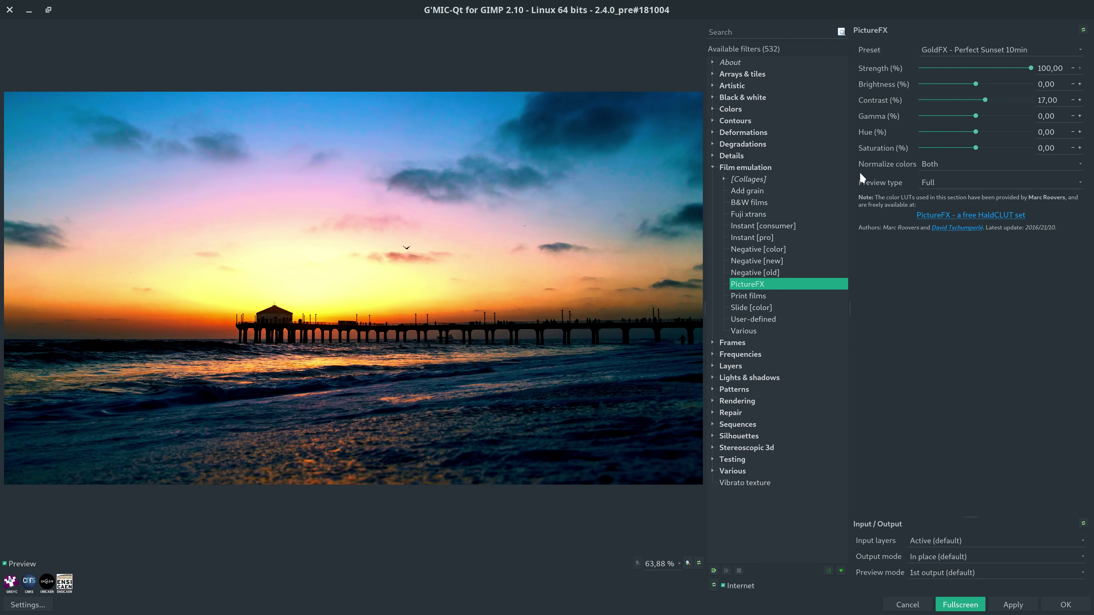
Reset PictureFX to defaults and choose the GoldFX - Perfect Sunset 01min preset
left_click(1083, 29)
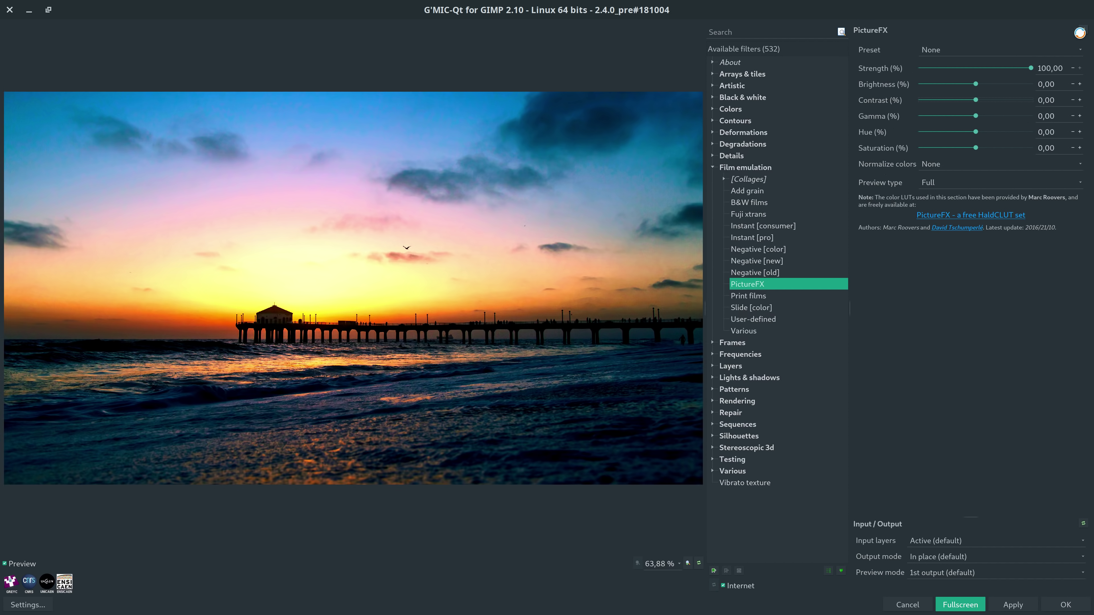
left_click(1002, 49)
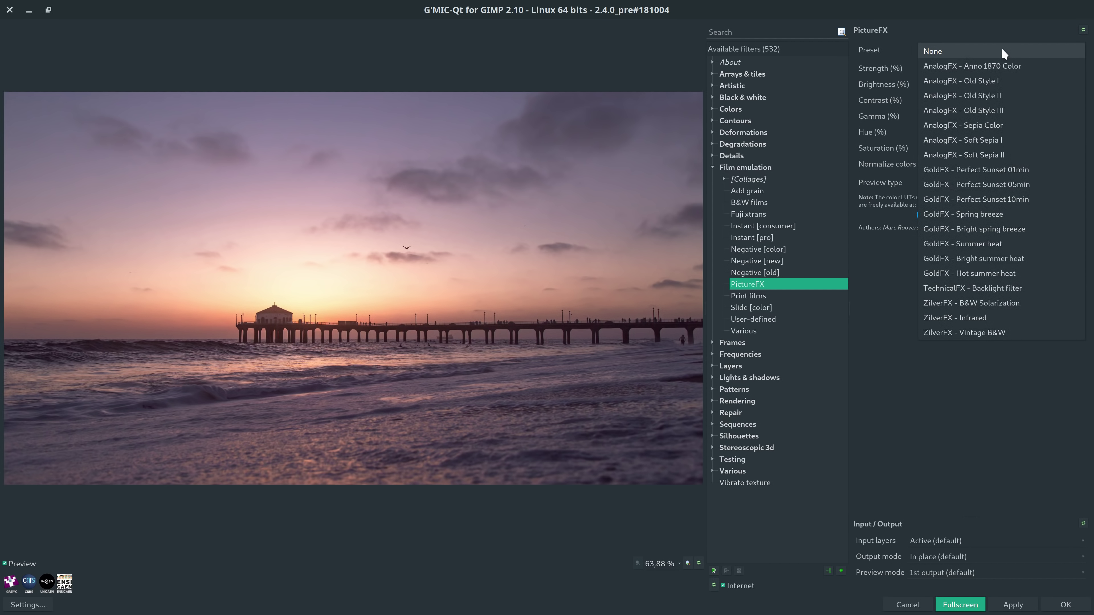
left_click(1002, 169)
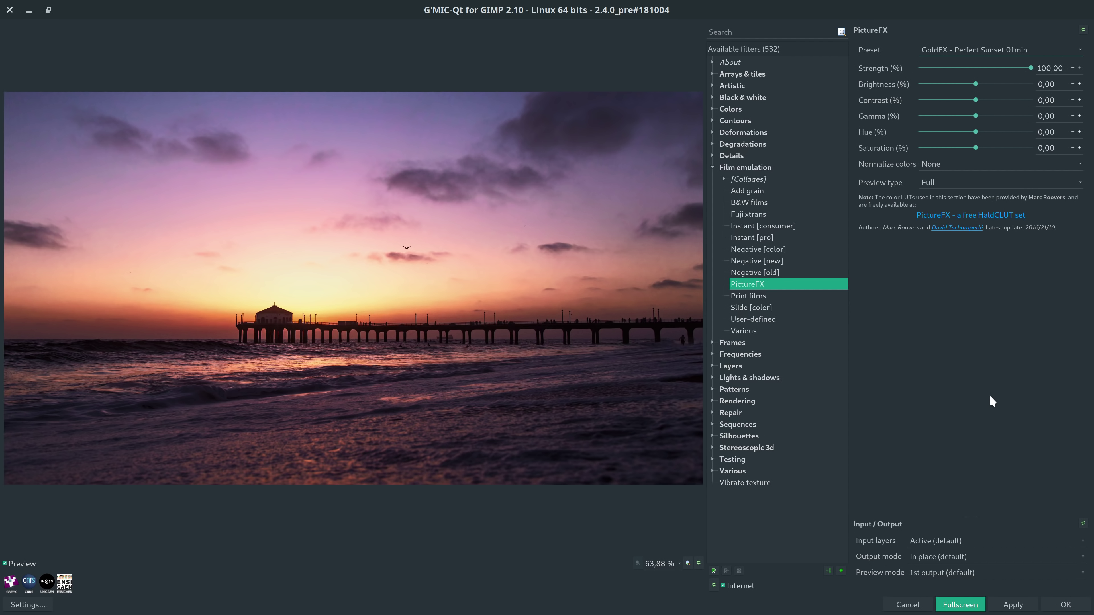
Toggle the preview between the 01min grade and the unfiltered original to compare
left_click(456, 285)
left_click(456, 285)
left_click(456, 285)
left_click(456, 286)
left_click(457, 290)
Apply the 01min grade, then hide and reshow the graded top layer twice
left_click(1068, 607)
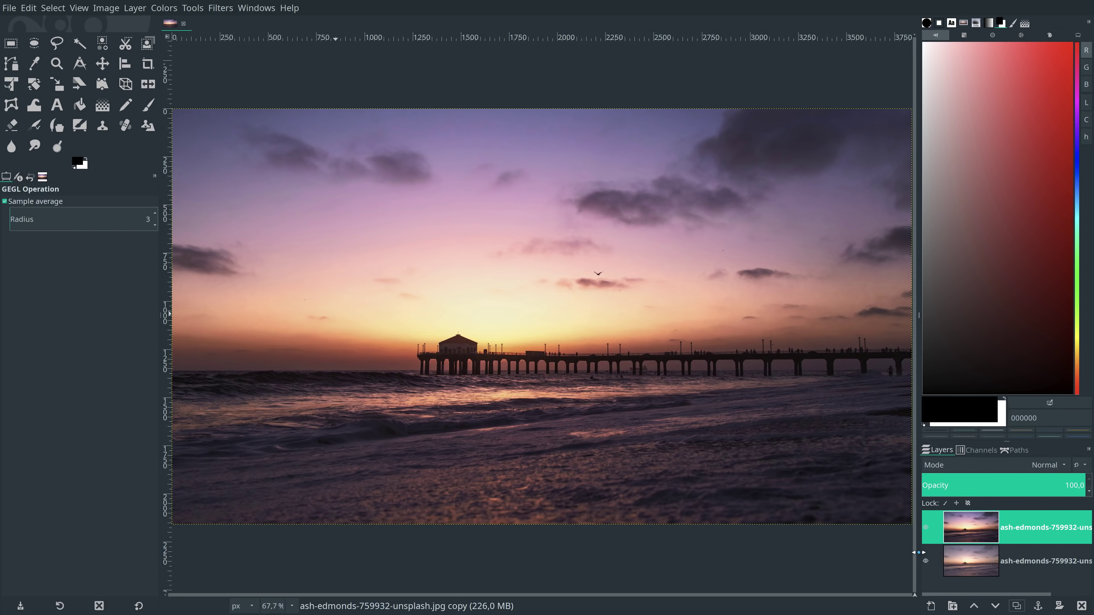
left_click(925, 527)
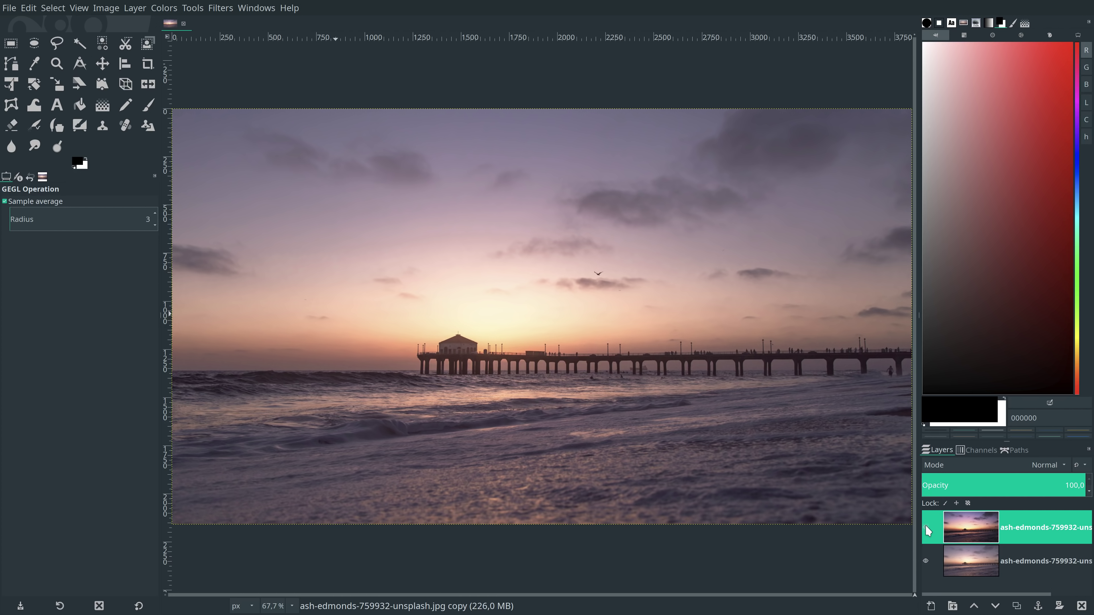
left_click(926, 527)
left_click(926, 527)
left_click(926, 527)
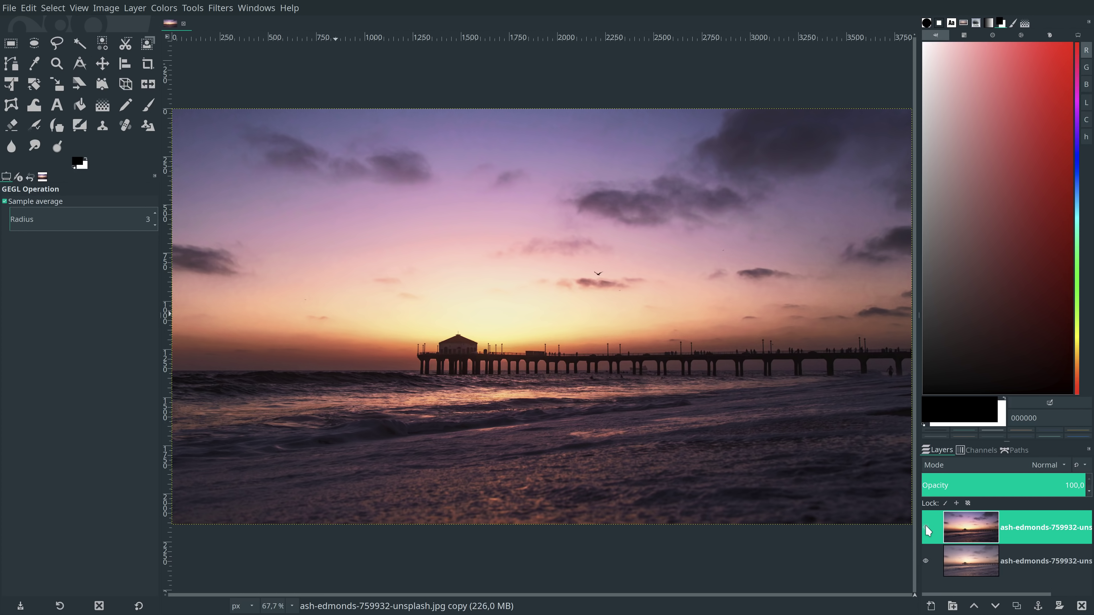